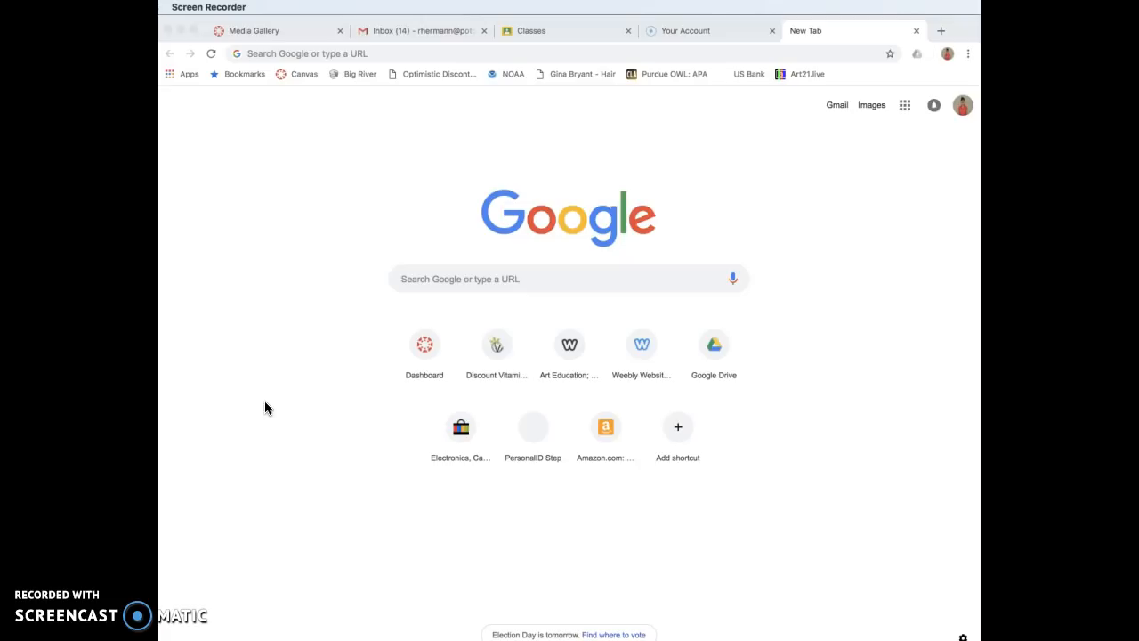
# Check which Google account is signed in from the new tab page.
pyautogui.click(306, 367)
pyautogui.click(853, 139)
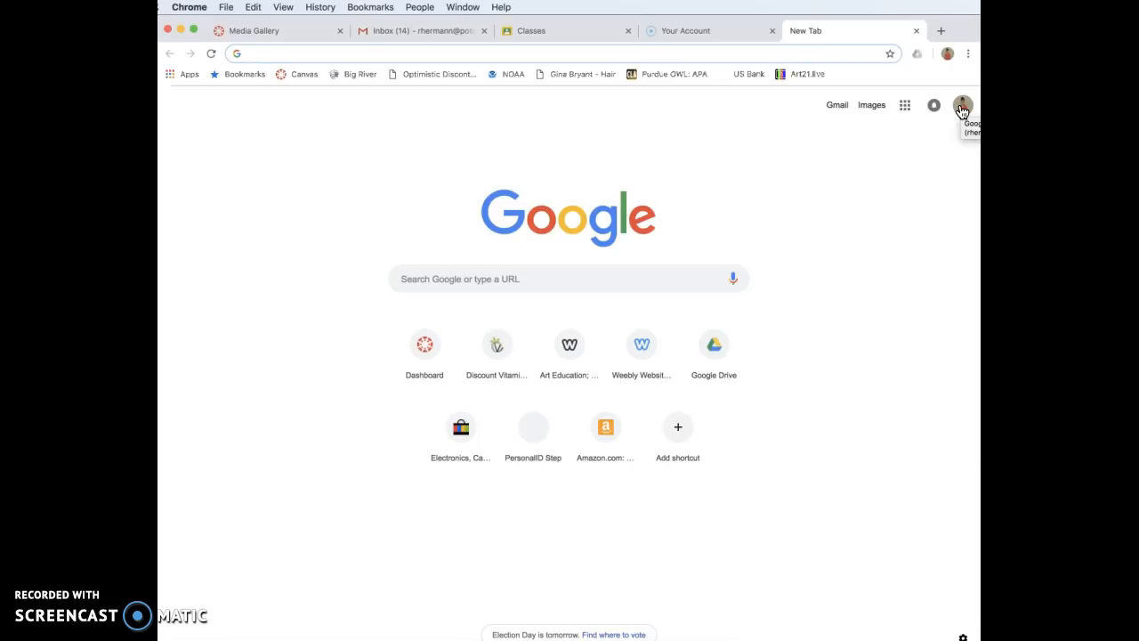
pyautogui.click(961, 108)
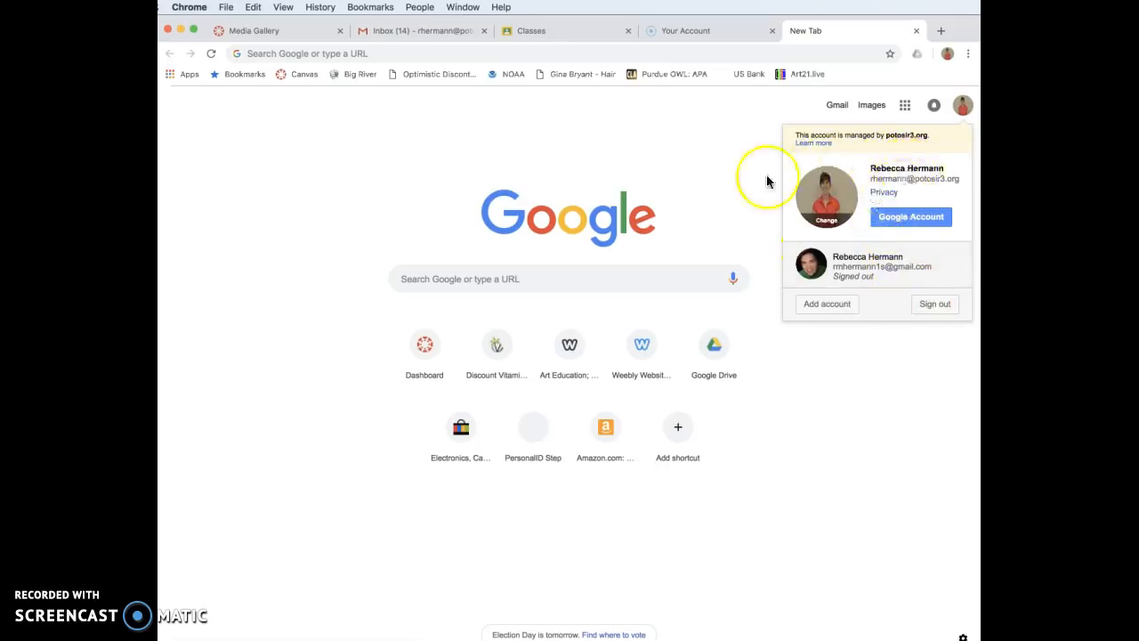
pyautogui.click(732, 175)
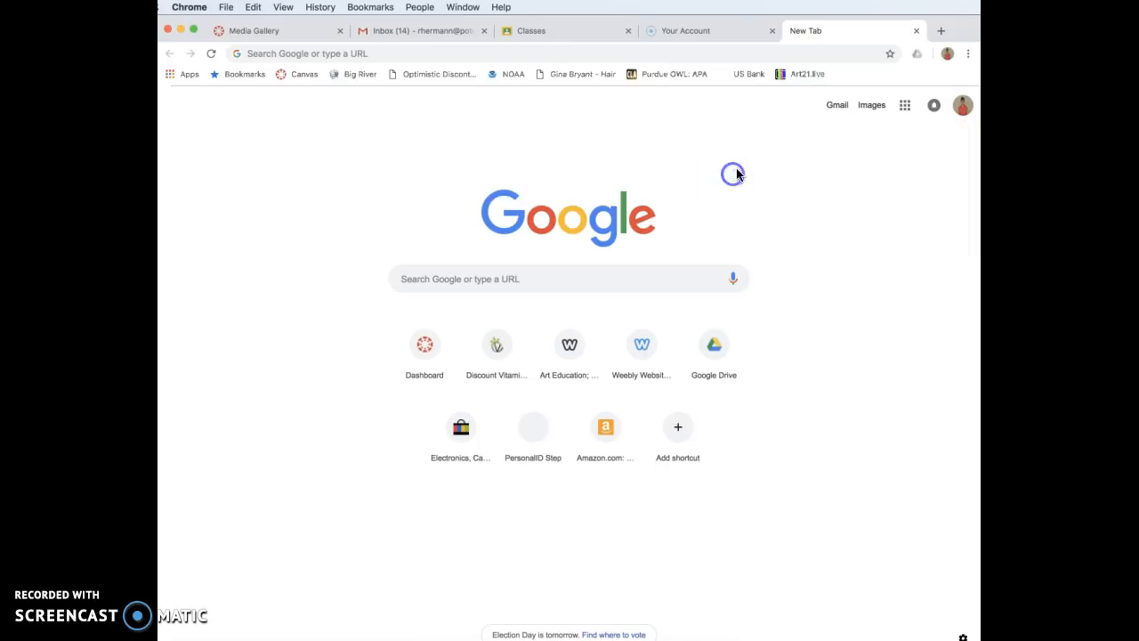
# Open Google Classroom from the list of Google apps.
pyautogui.click(906, 106)
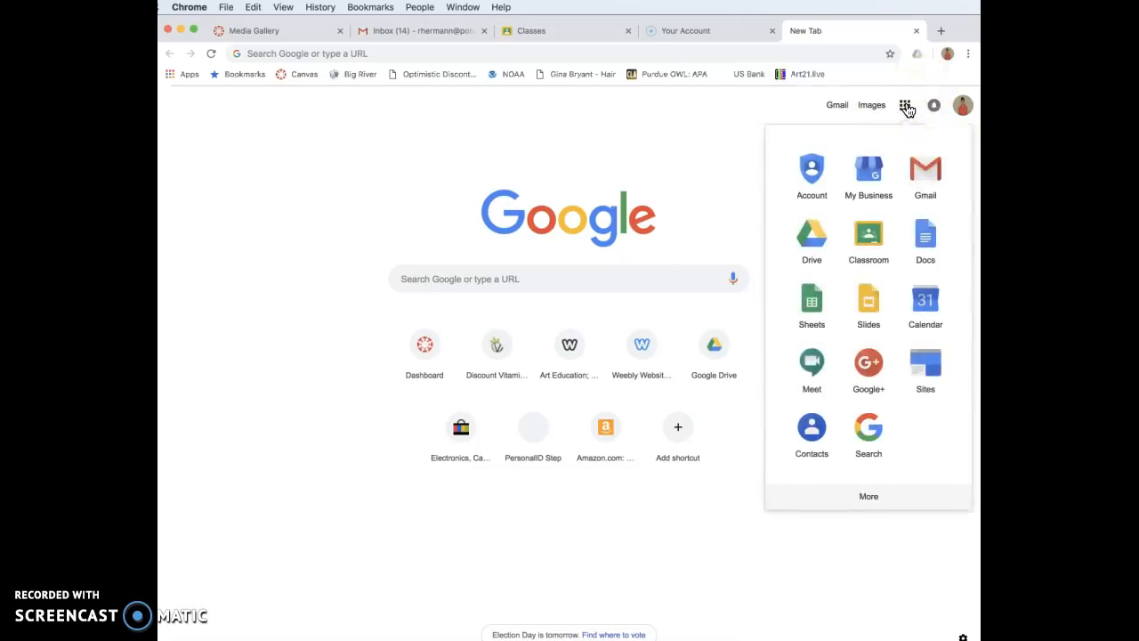
pyautogui.click(924, 172)
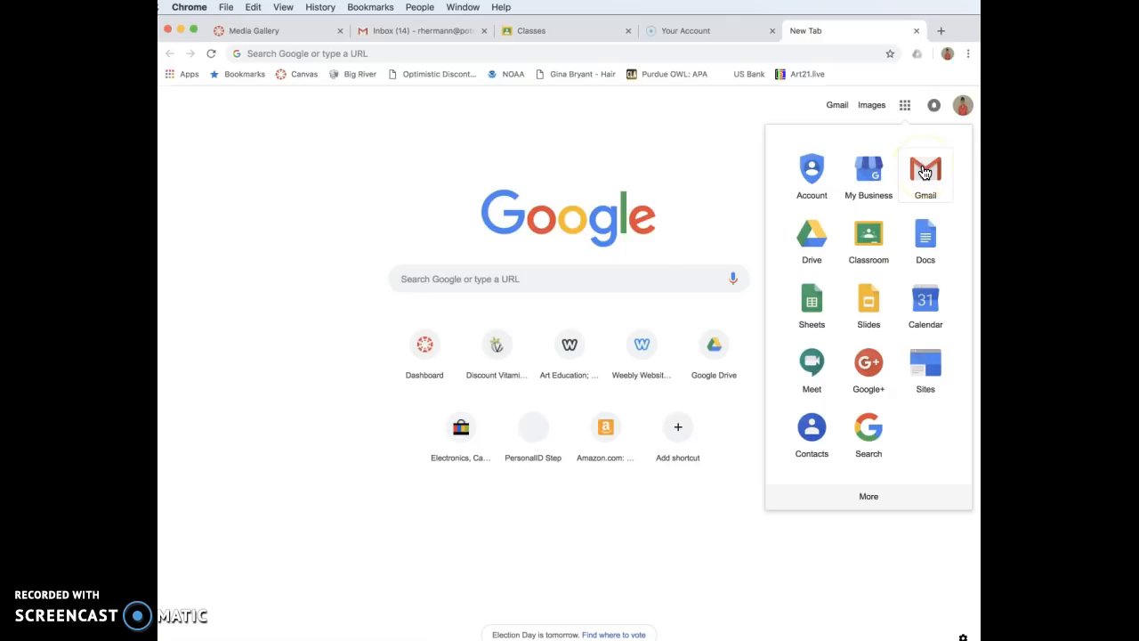
pyautogui.click(884, 230)
pyautogui.click(881, 233)
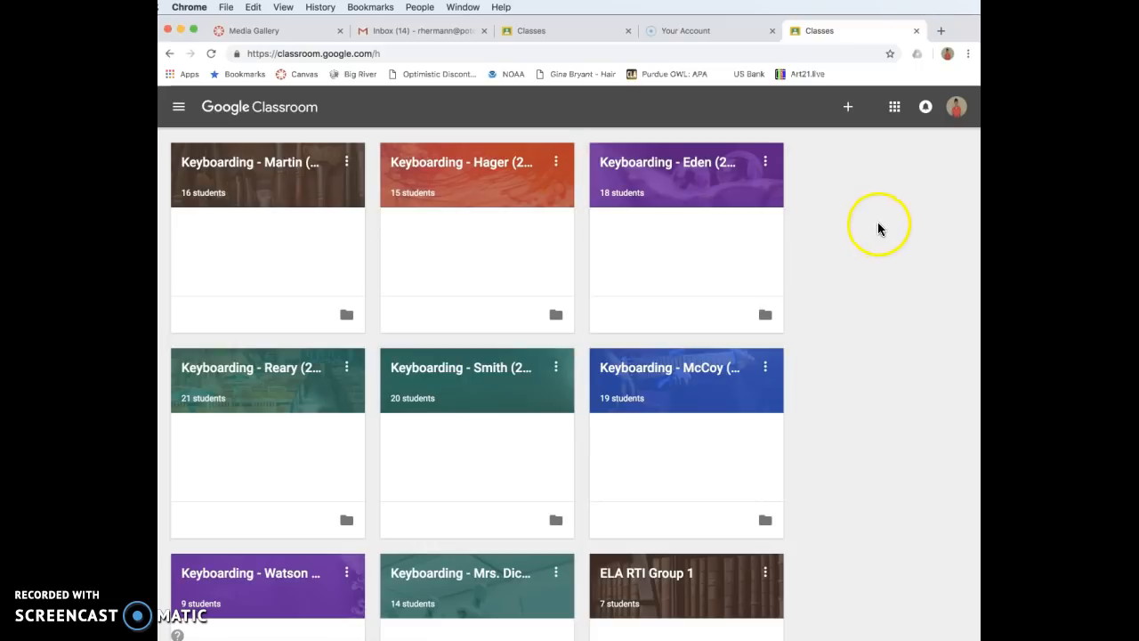
# Open Google Drive from the Google apps list and look through the folders and files in My Drive.
pyautogui.click(894, 108)
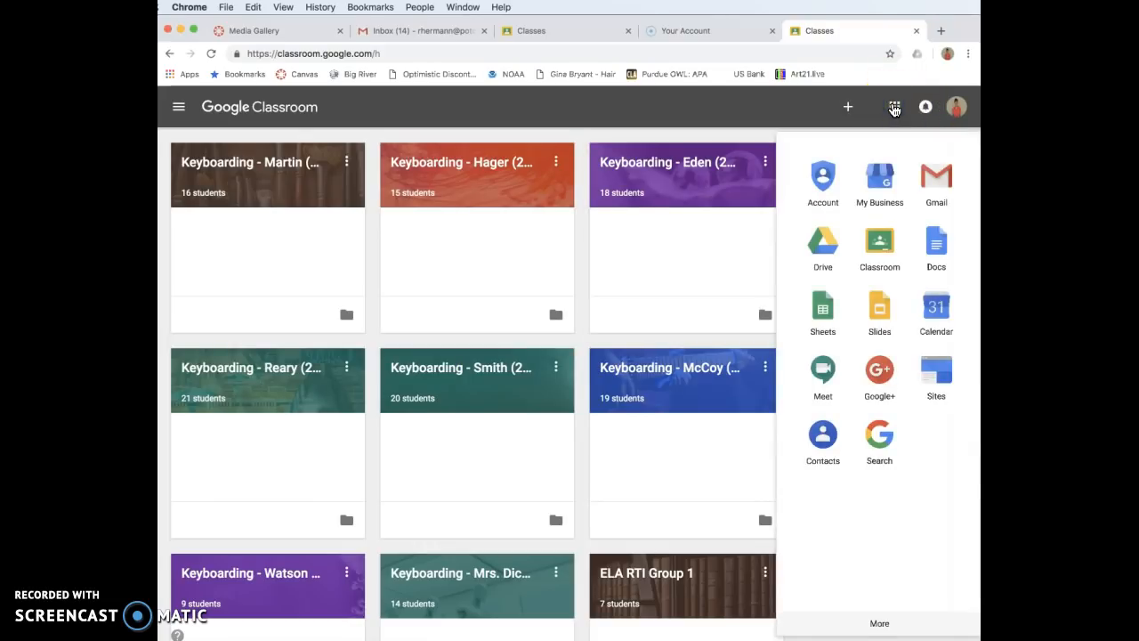
pyautogui.click(828, 259)
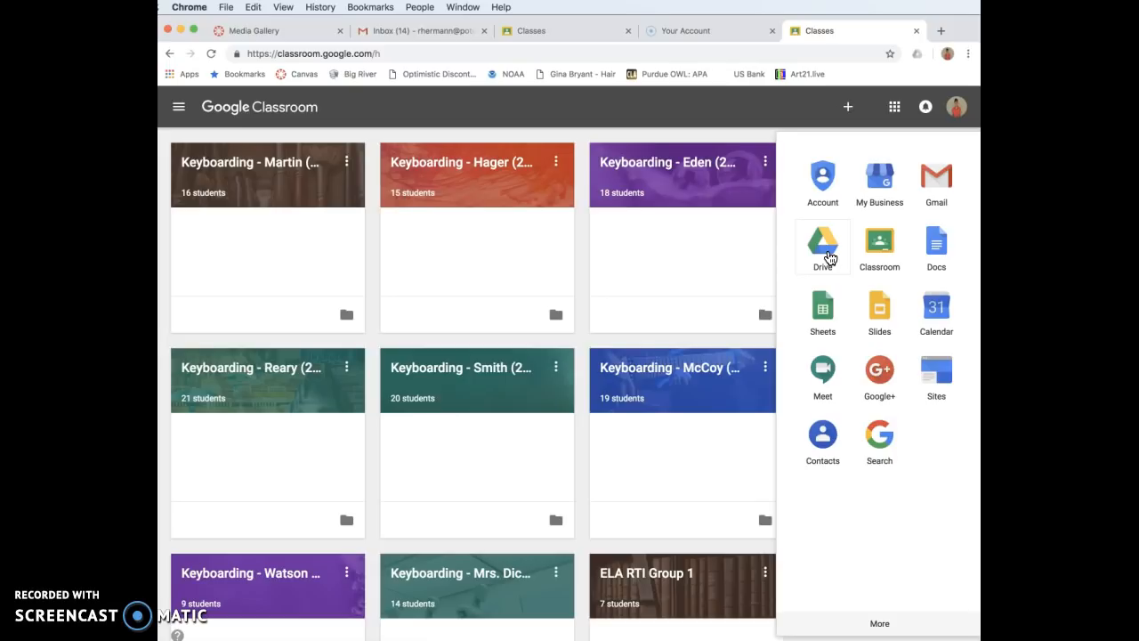
pyautogui.click(829, 251)
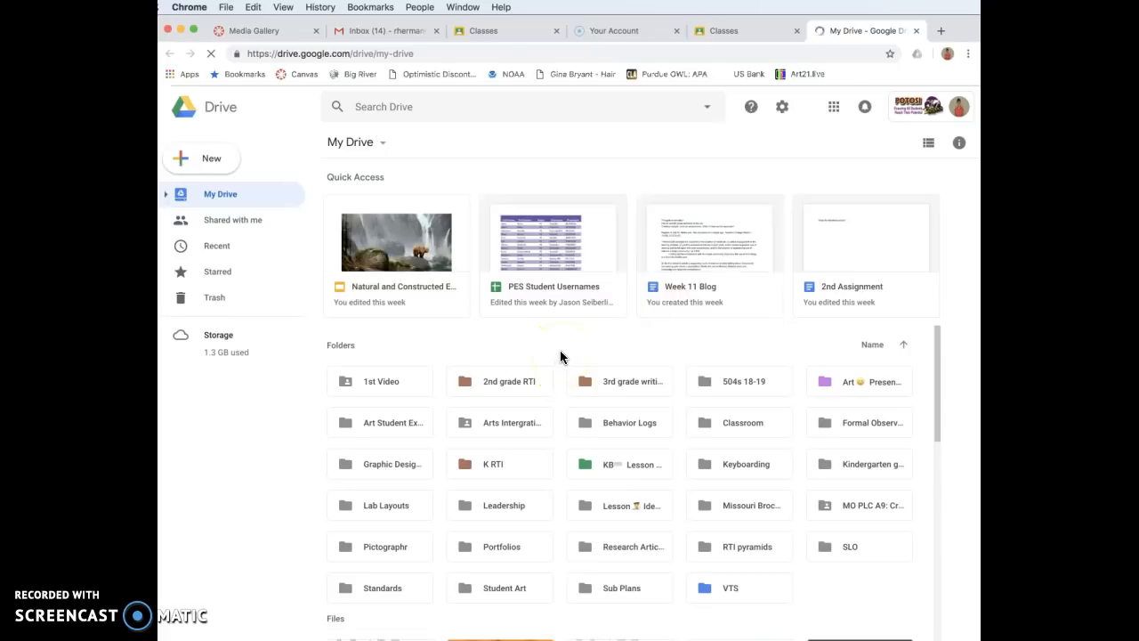
pyautogui.scroll(-7, 561, 356)
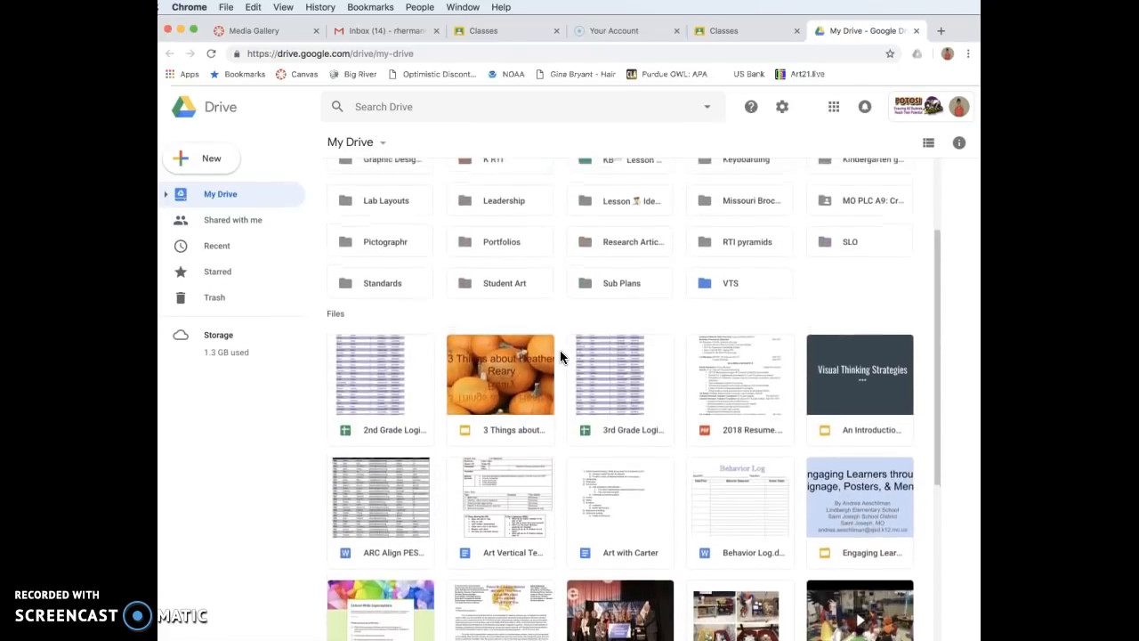
pyautogui.scroll(7, 559, 350)
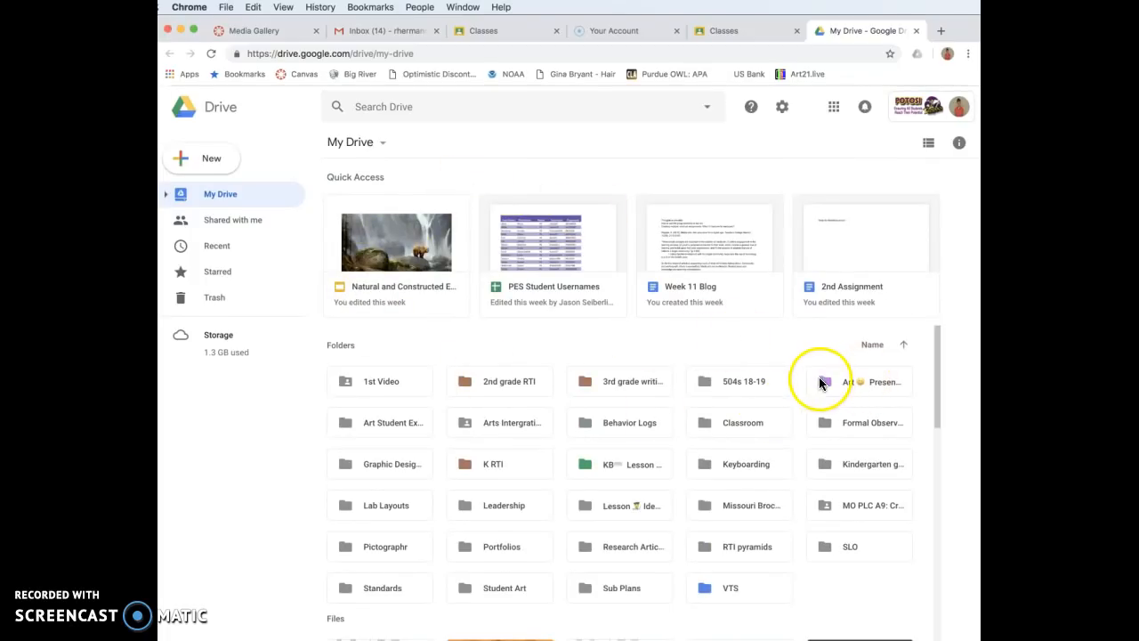
# Open Google Docs from the Google apps list and open a recent "[Template] 1st Assignment" document.
pyautogui.click(834, 108)
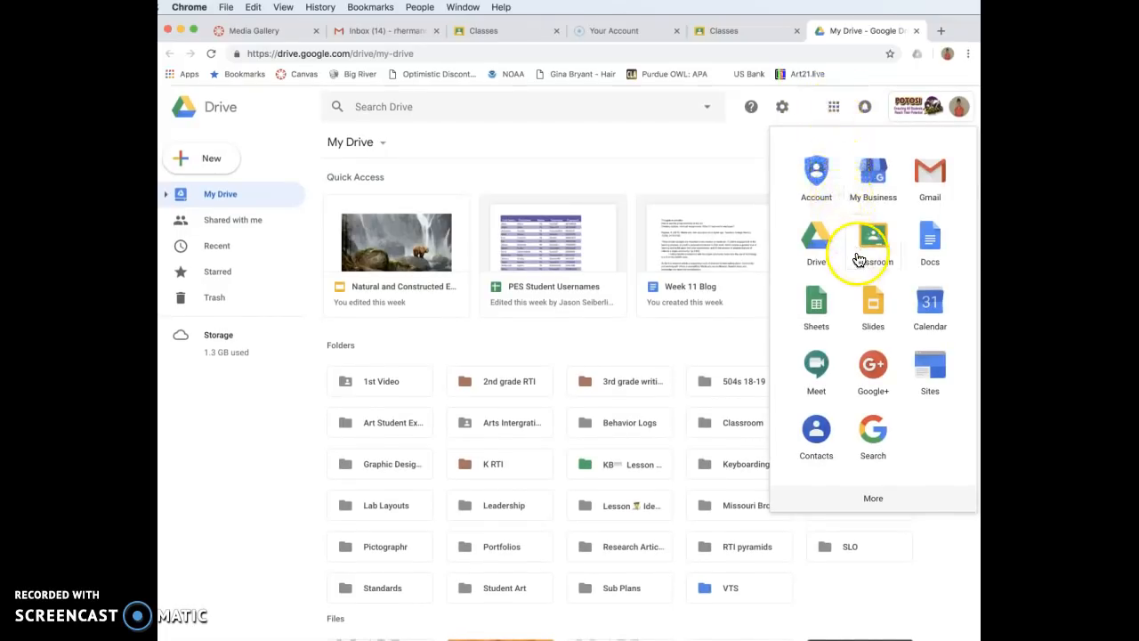
pyautogui.click(931, 240)
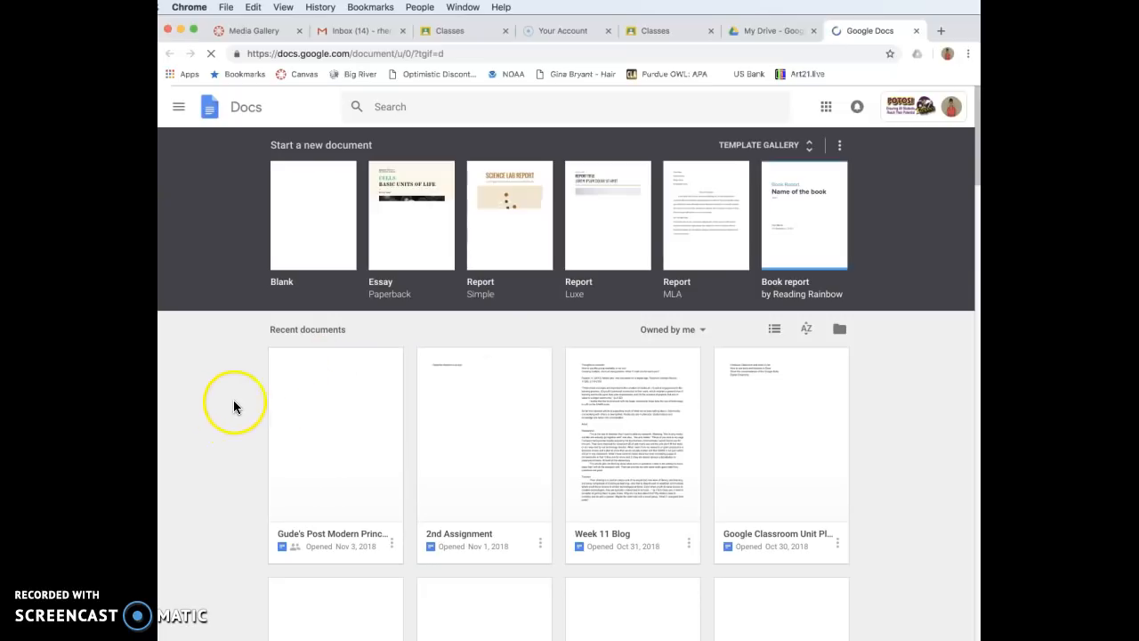
pyautogui.scroll(-5, 915, 426)
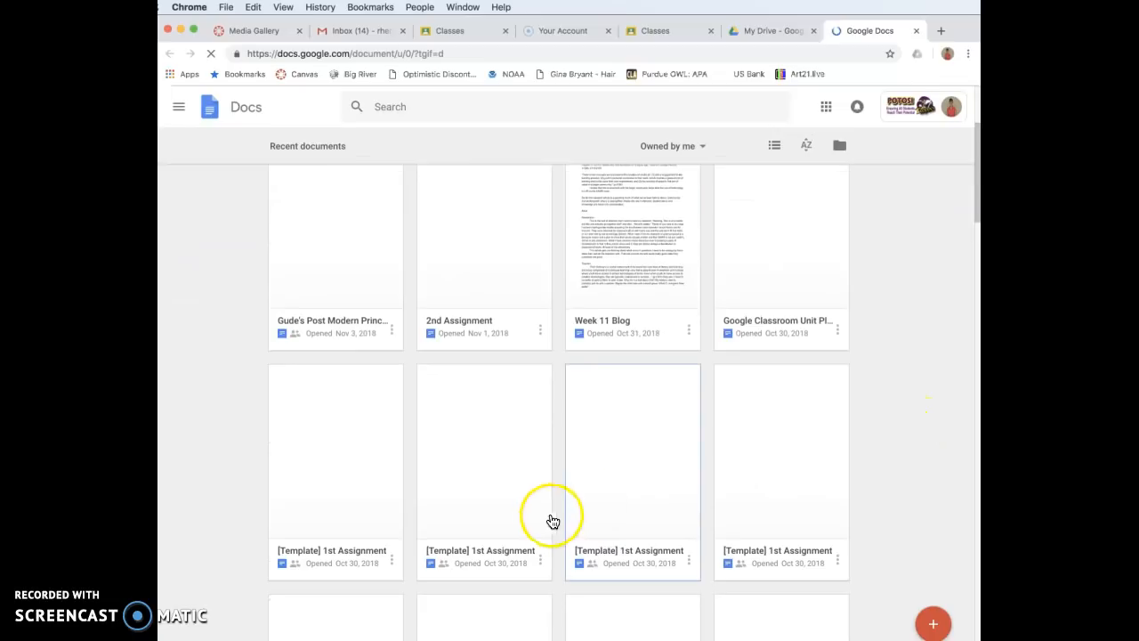
pyautogui.scroll(-1, 763, 476)
pyautogui.click(765, 470)
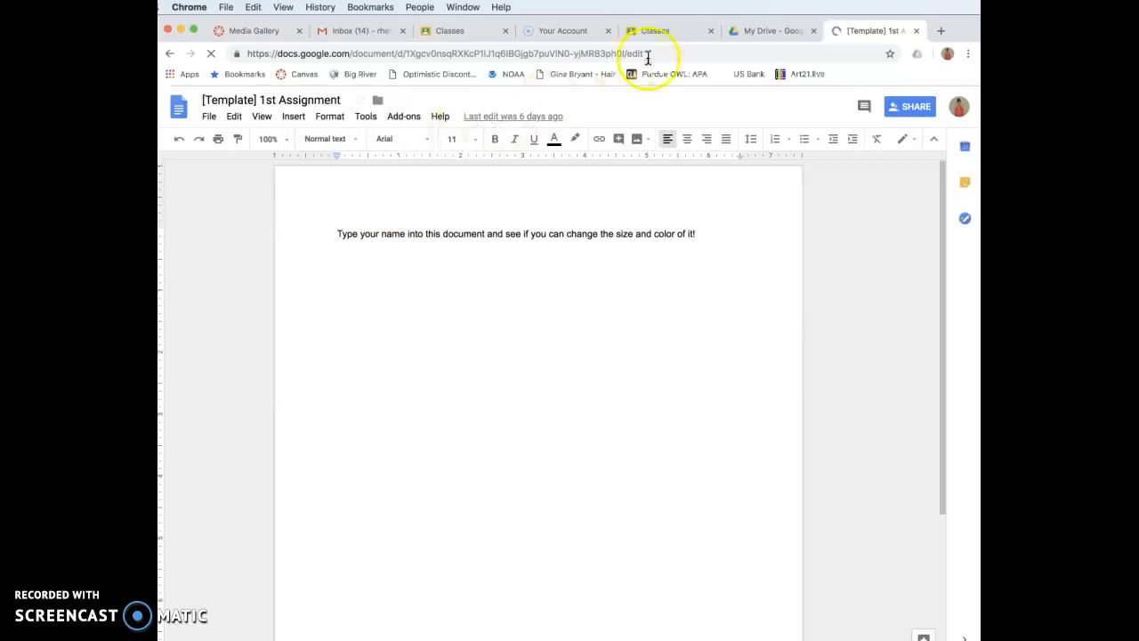
# Review the available Google apps from the My Drive page and return to the "[Template] 1st Assignment" document.
pyautogui.click(763, 36)
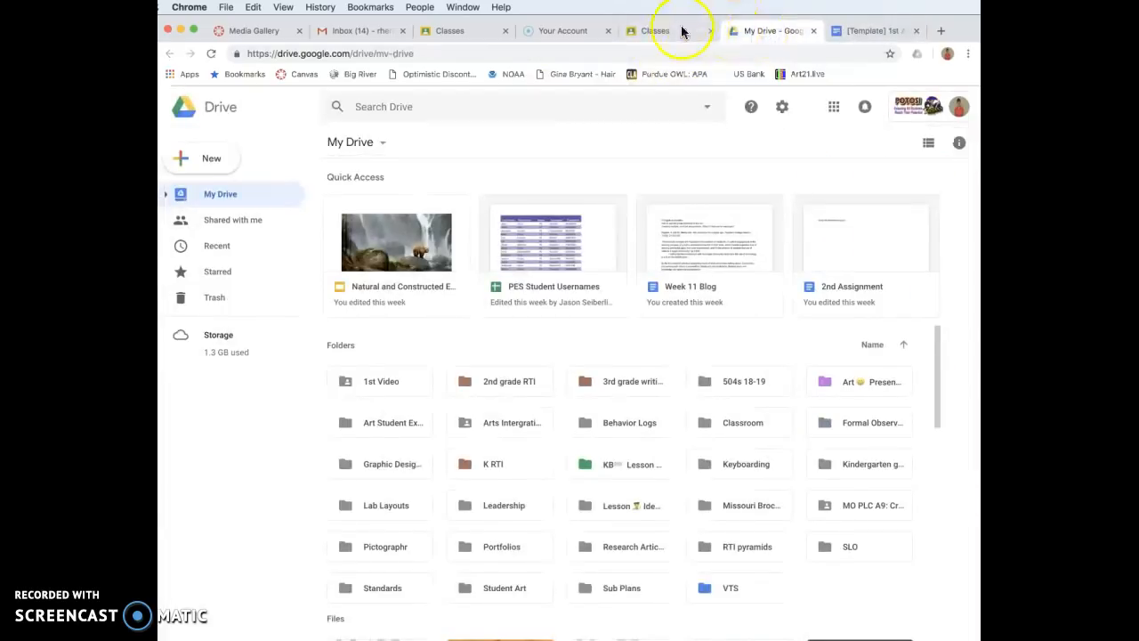
pyautogui.click(834, 111)
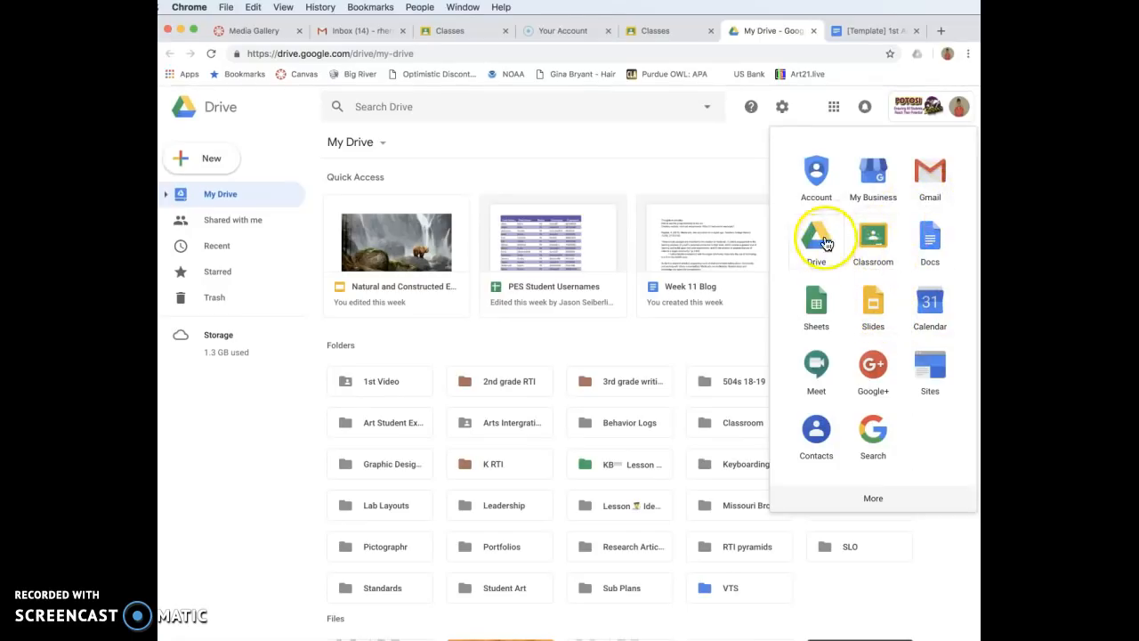
pyautogui.click(861, 30)
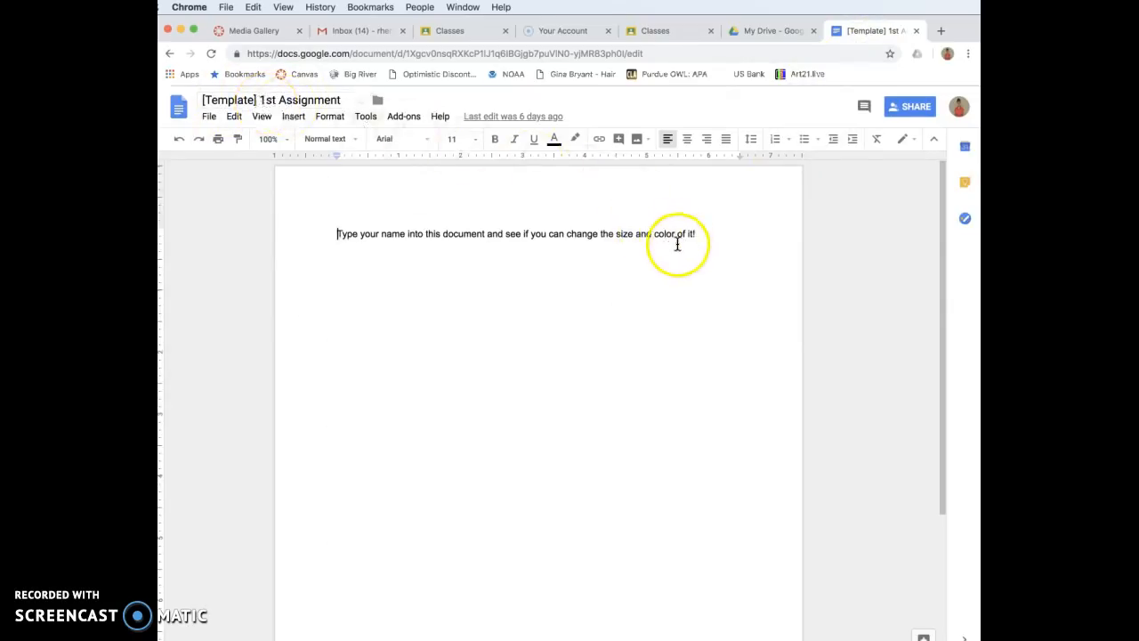
# Add the teacher's title and surname on a new line below the instruction sentence.
pyautogui.click(707, 237)
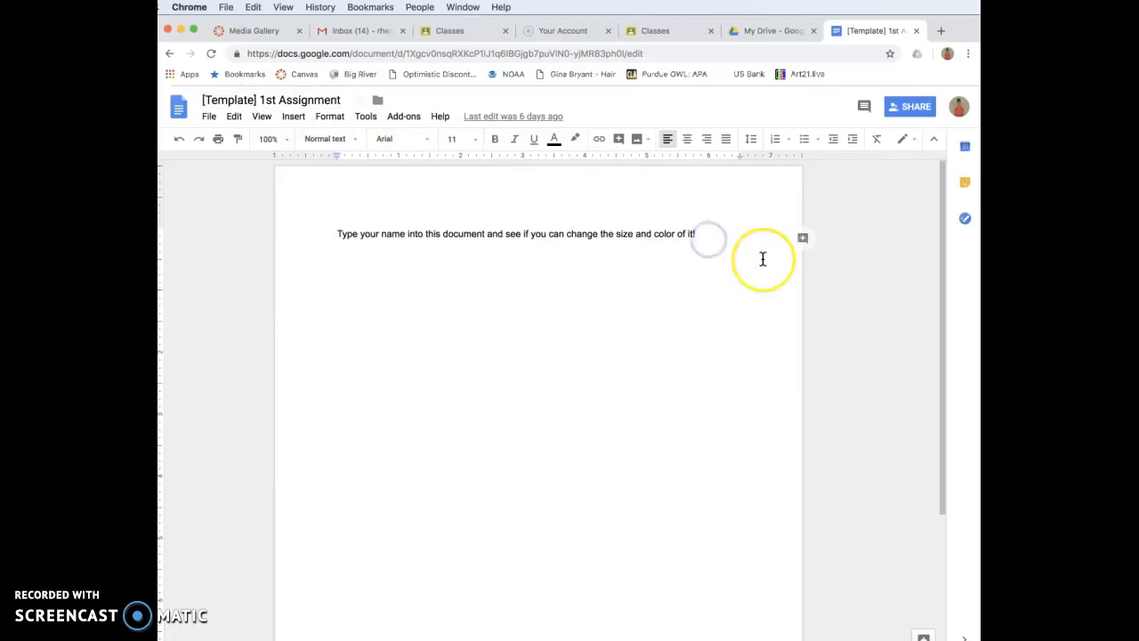
pyautogui.press('Return')
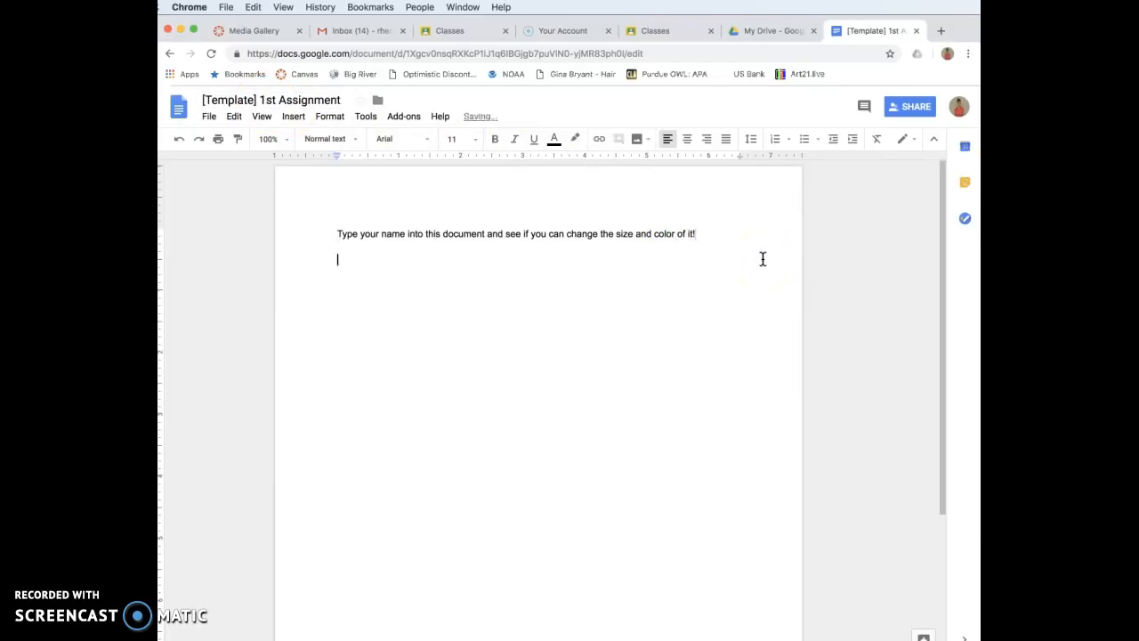
pyautogui.write('Ms. Hermann')
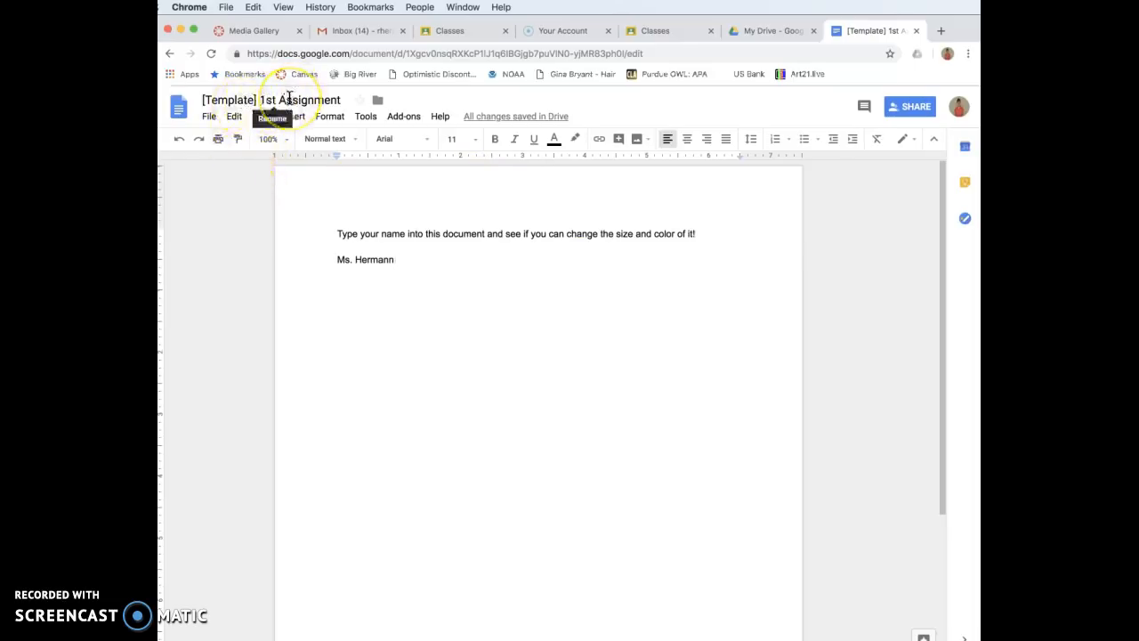
pyautogui.click(255, 100)
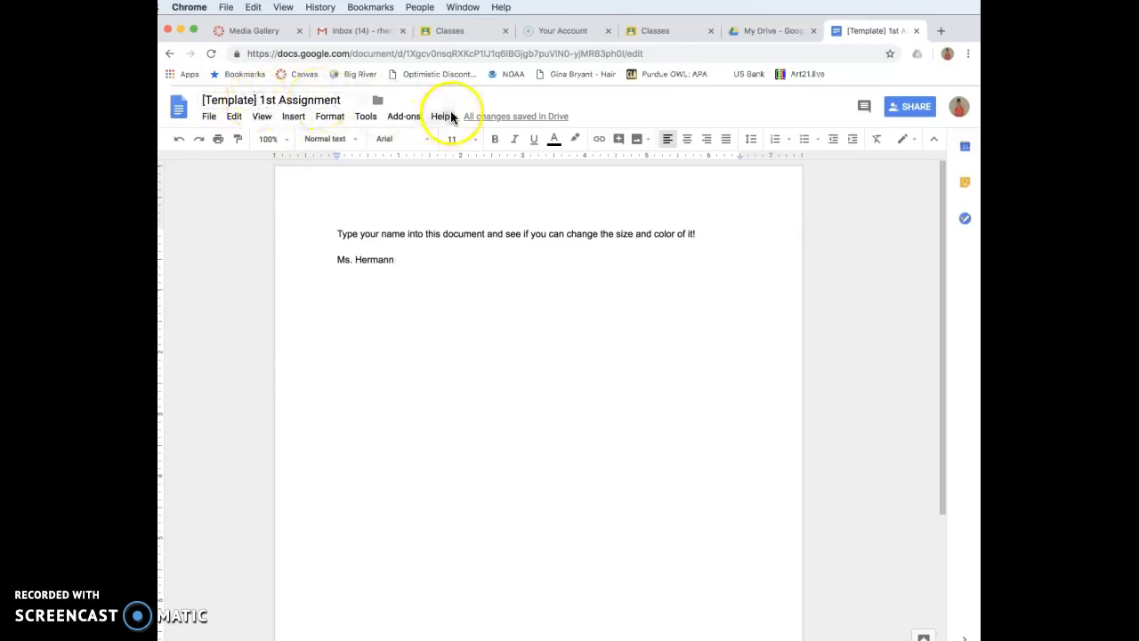
pyautogui.click(208, 118)
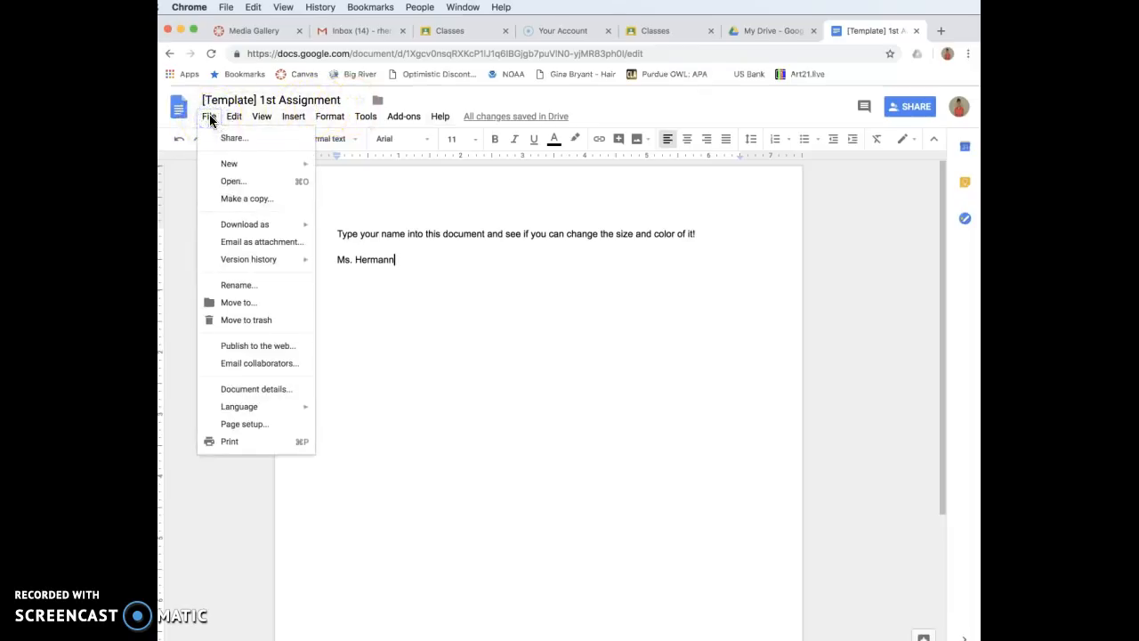
pyautogui.click(235, 120)
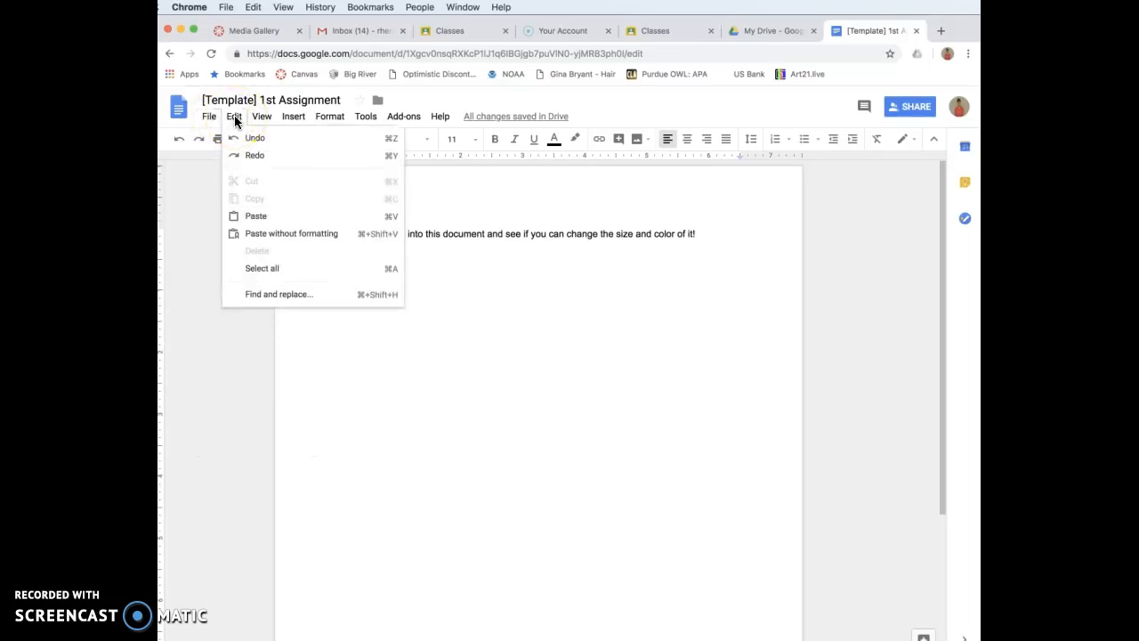
pyautogui.click(262, 120)
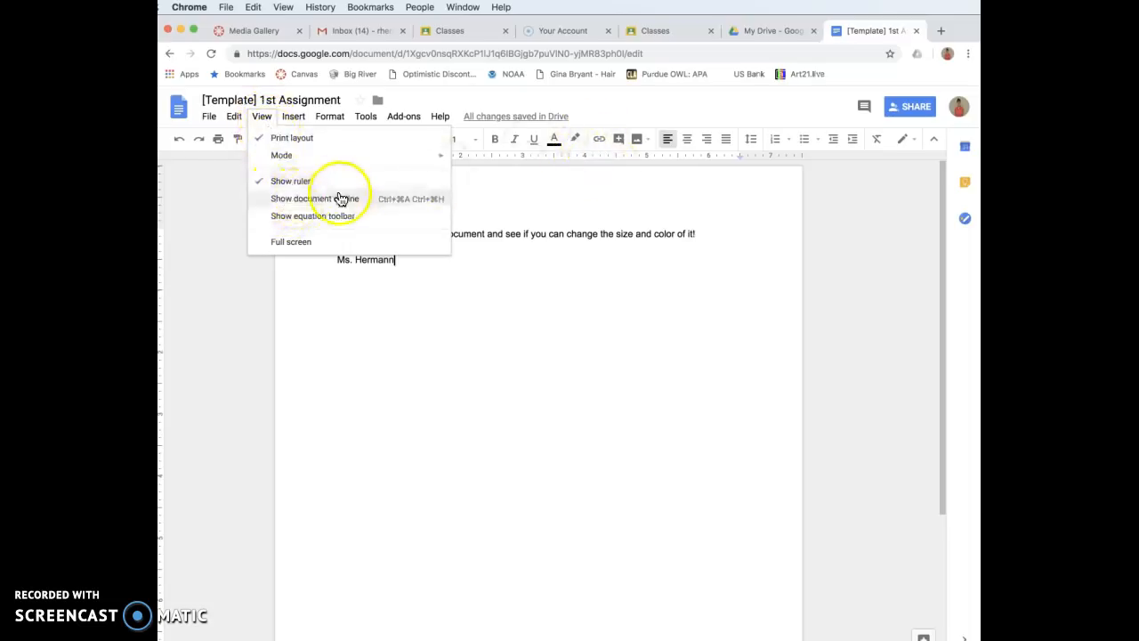
pyautogui.moveTo(280, 158)
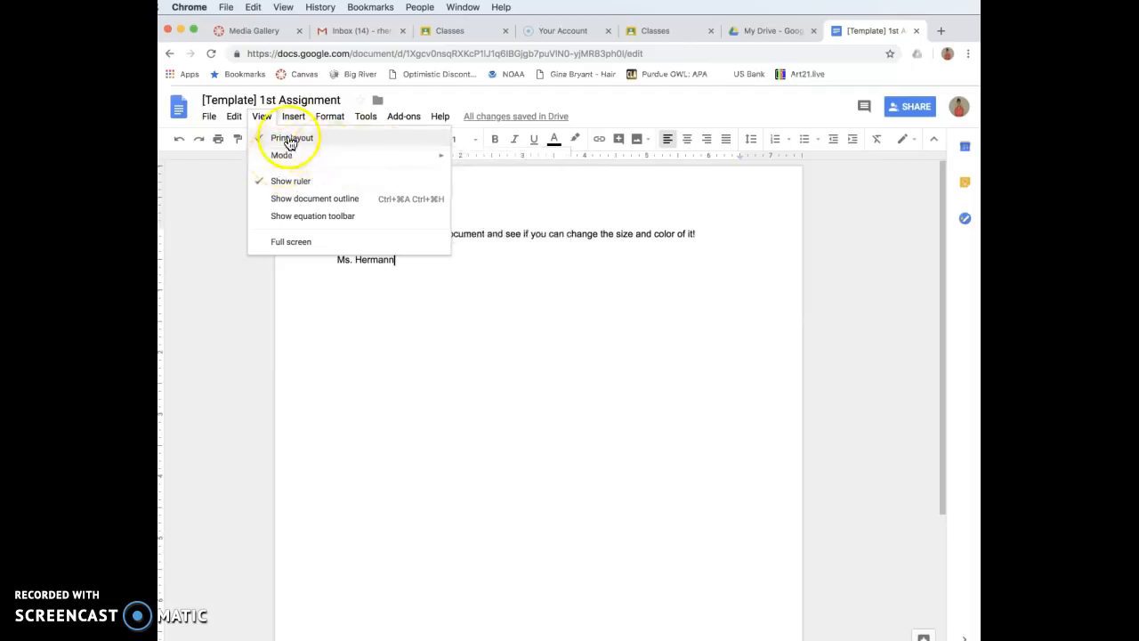
pyautogui.moveTo(292, 117)
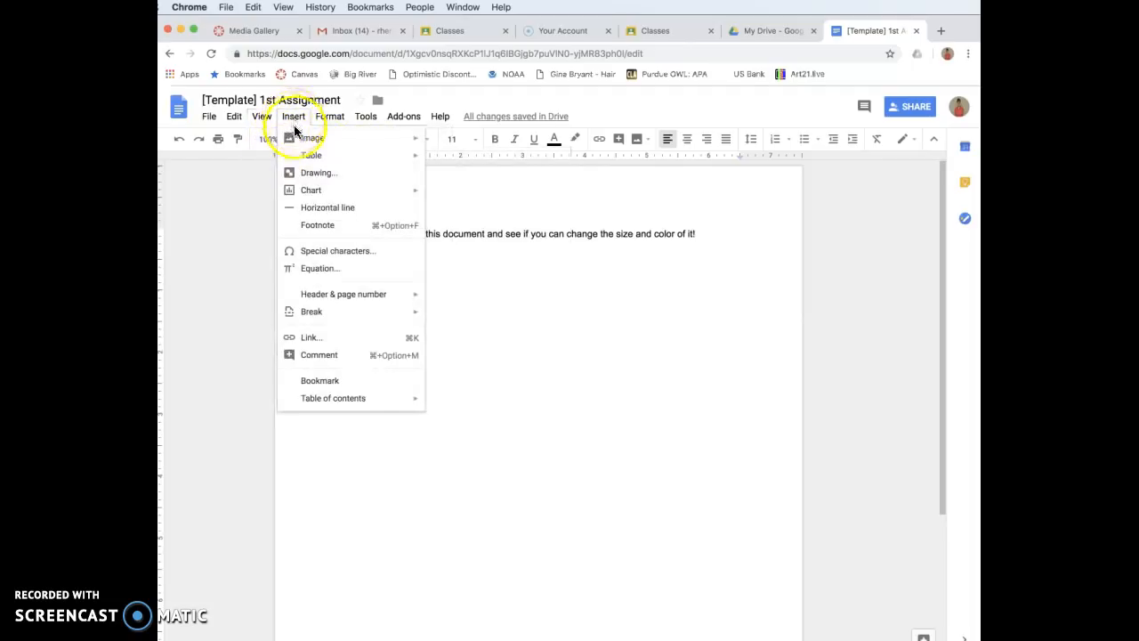
pyautogui.moveTo(326, 140)
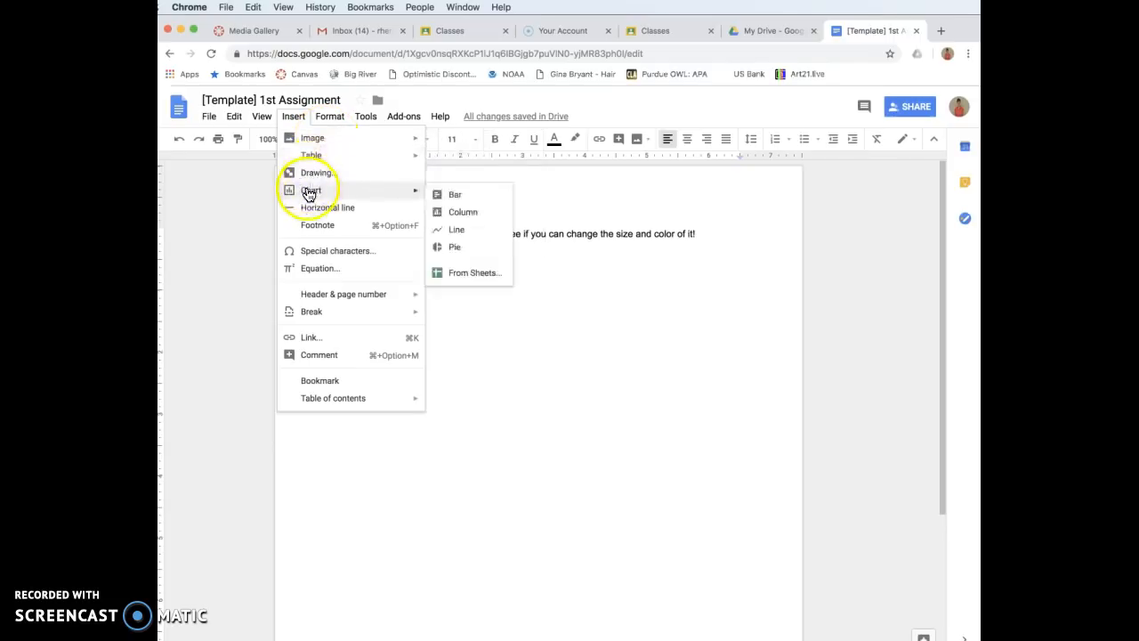
pyautogui.moveTo(332, 121)
pyautogui.click(254, 192)
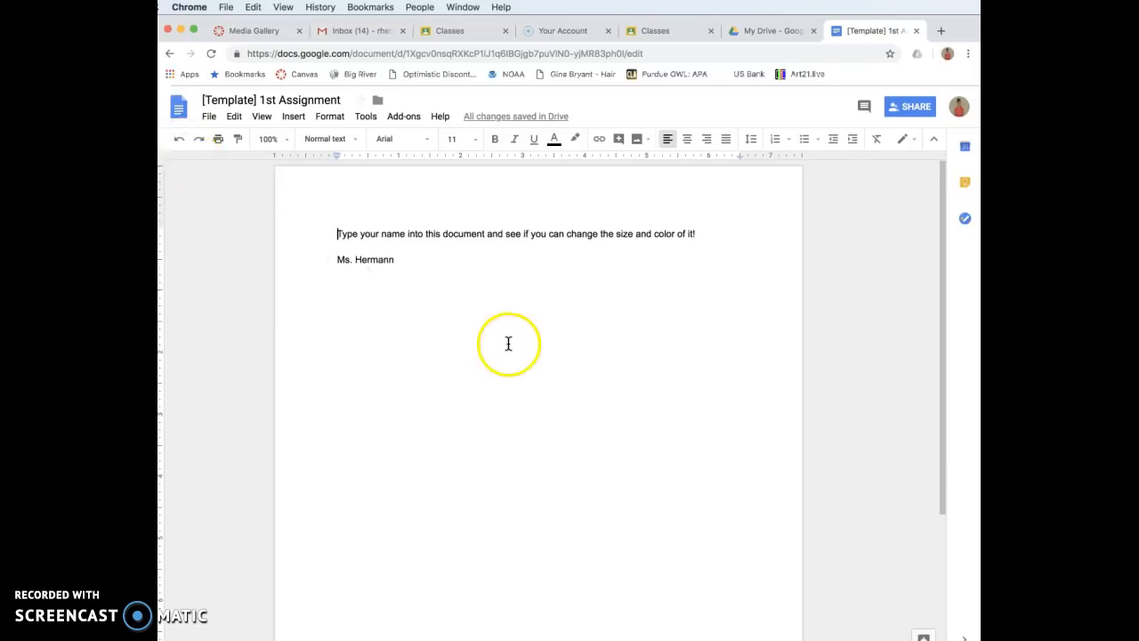
# Undo the last typing in the name line and redo it.
pyautogui.press('super+z')
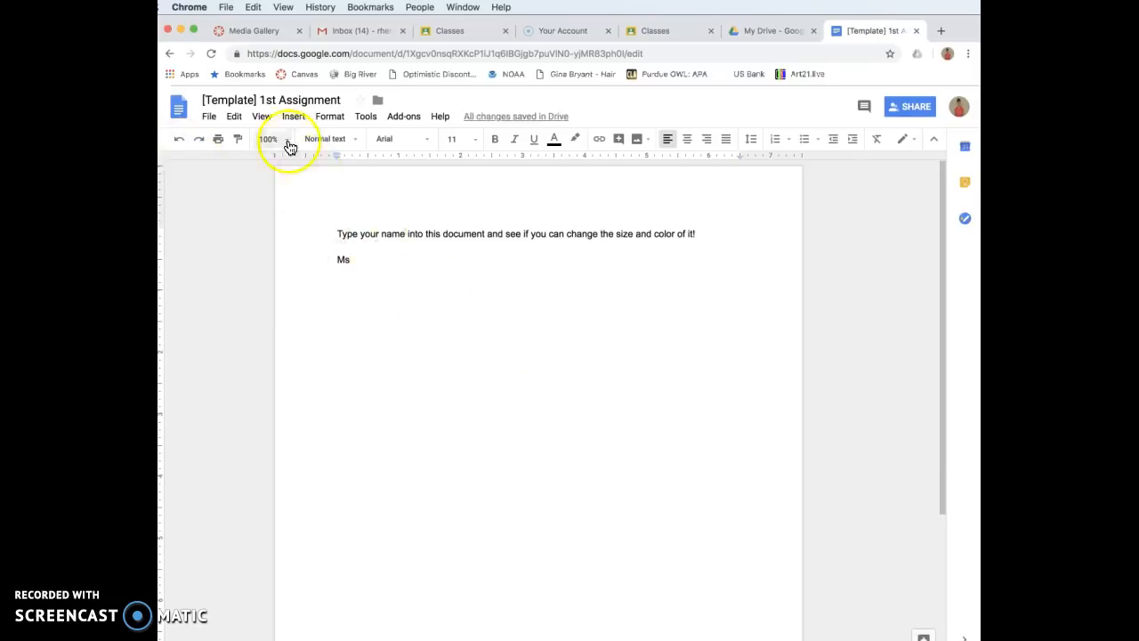
pyautogui.click(197, 139)
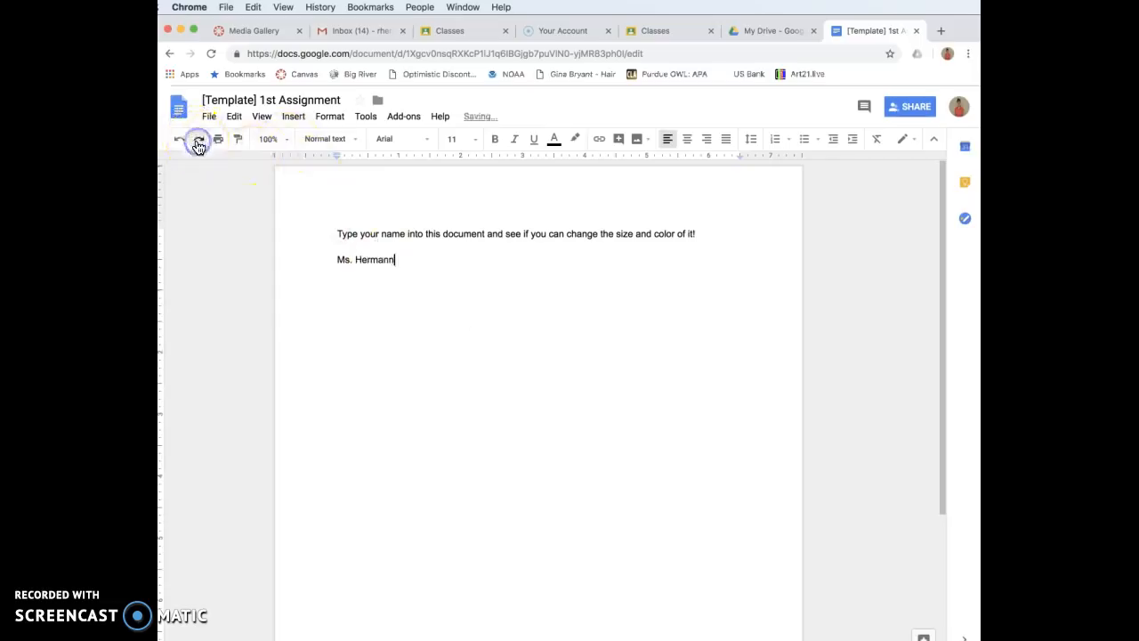
# Change the font of the whole name line to Lobster.
pyautogui.click(393, 260)
pyautogui.moveTo(393, 260); pyautogui.dragTo(366, 260)
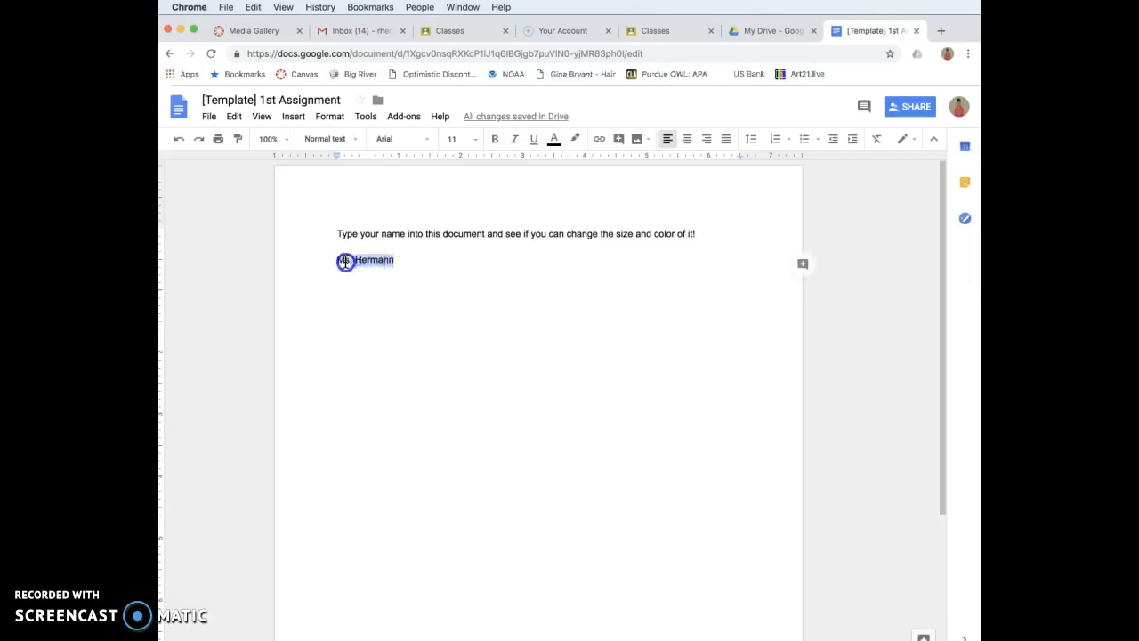
pyautogui.click(394, 143)
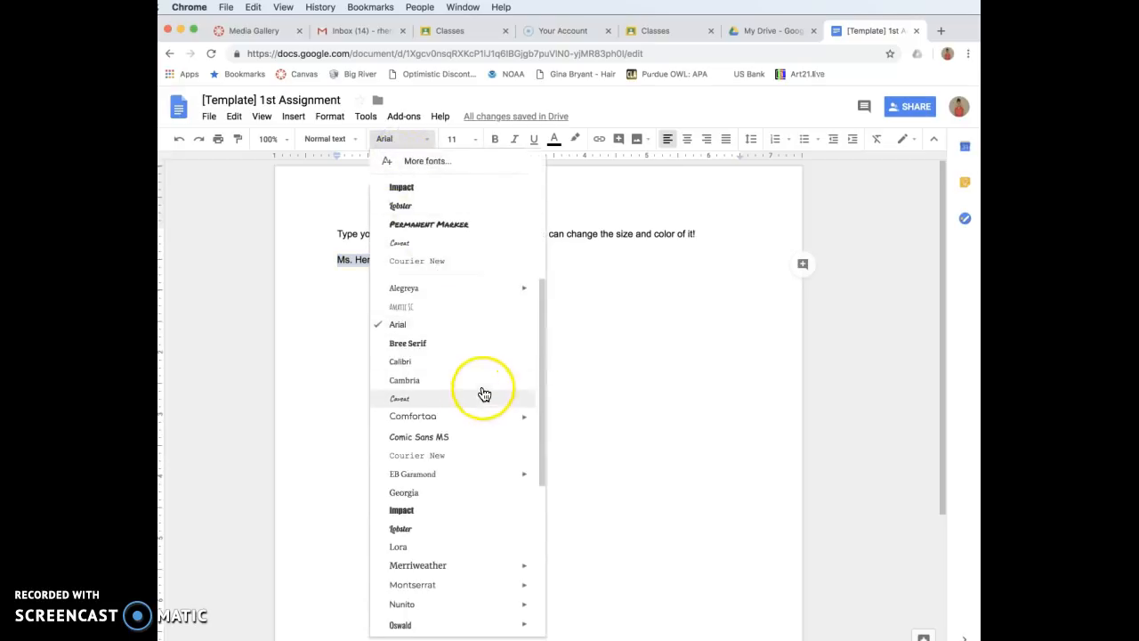
pyautogui.scroll(-2, 488, 385)
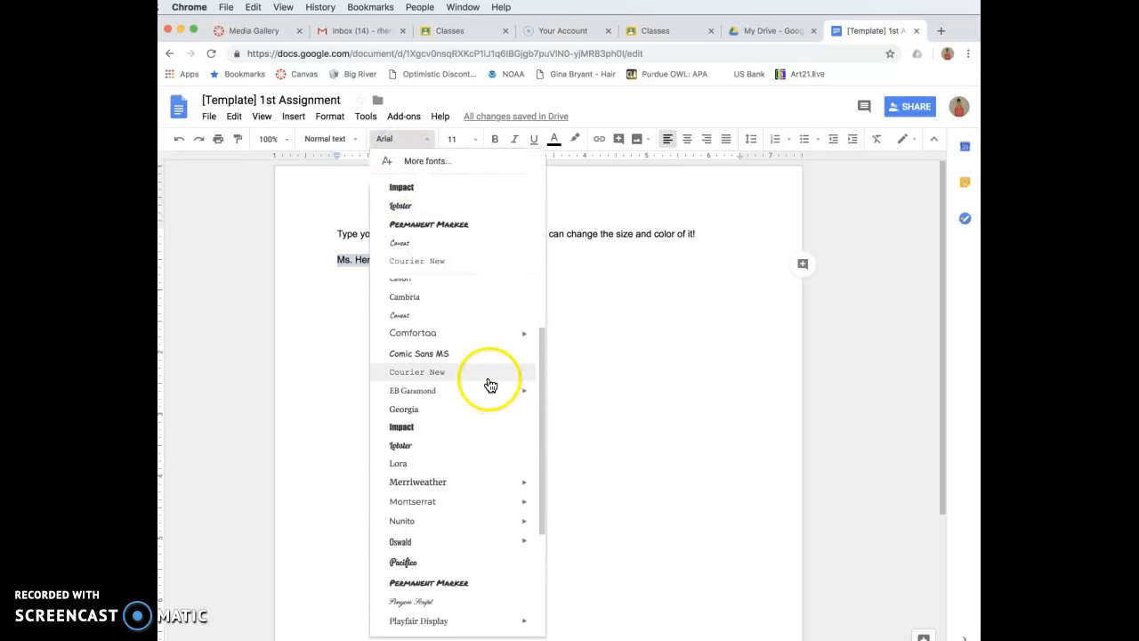
pyautogui.click(402, 445)
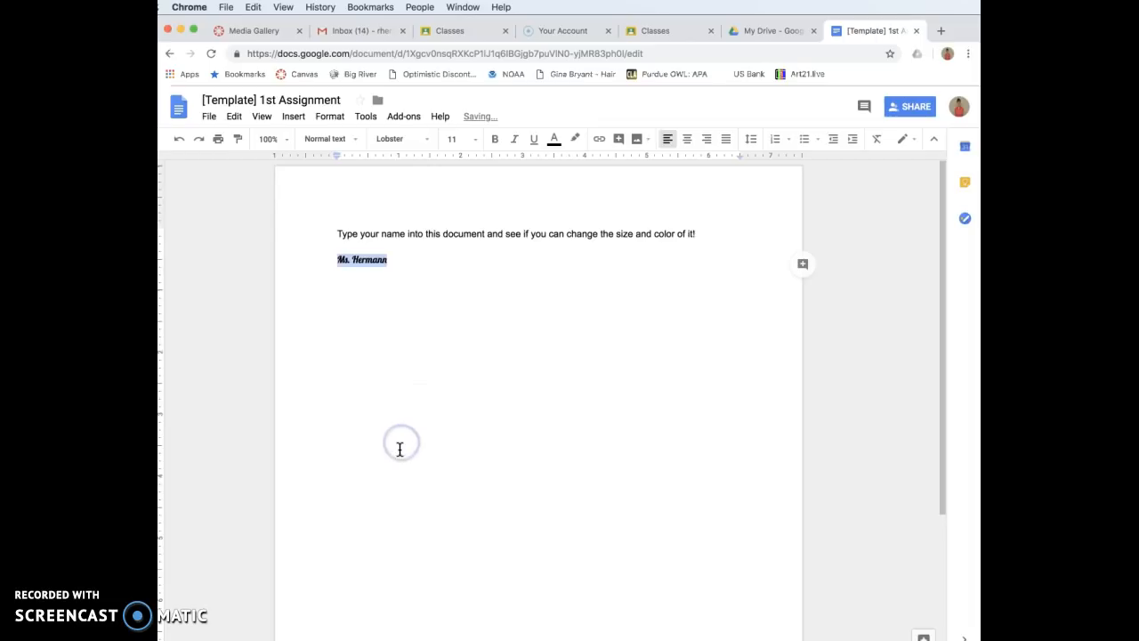
# Set the selected name line to size 48 and make it bold, italic and underlined.
pyautogui.click(472, 140)
pyautogui.click(457, 336)
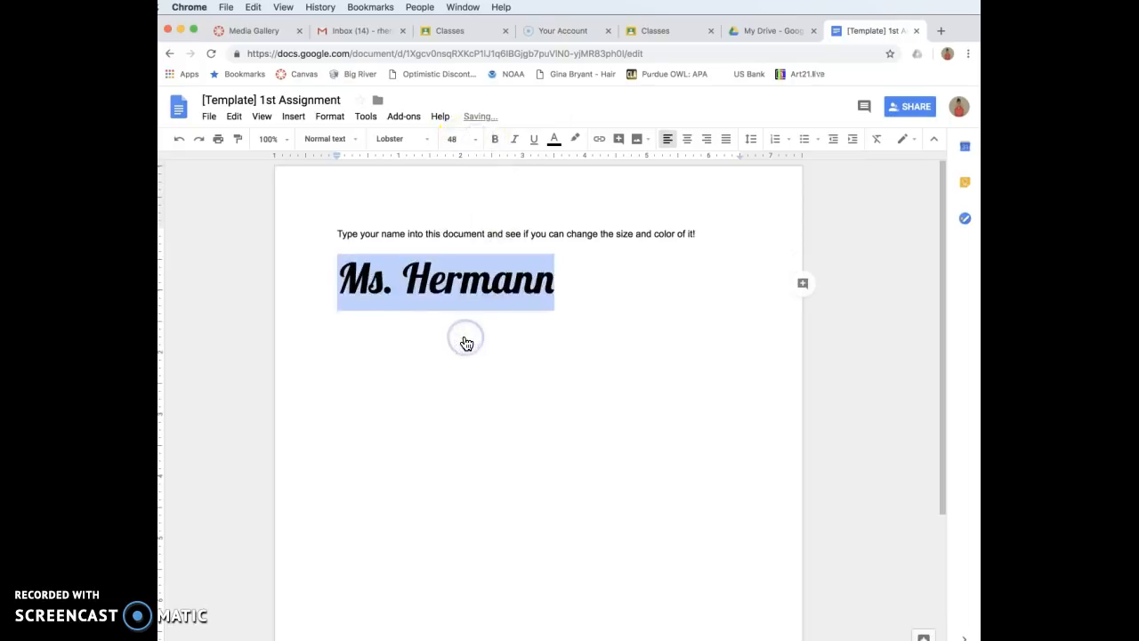
pyautogui.click(496, 139)
pyautogui.click(519, 140)
pyautogui.click(534, 140)
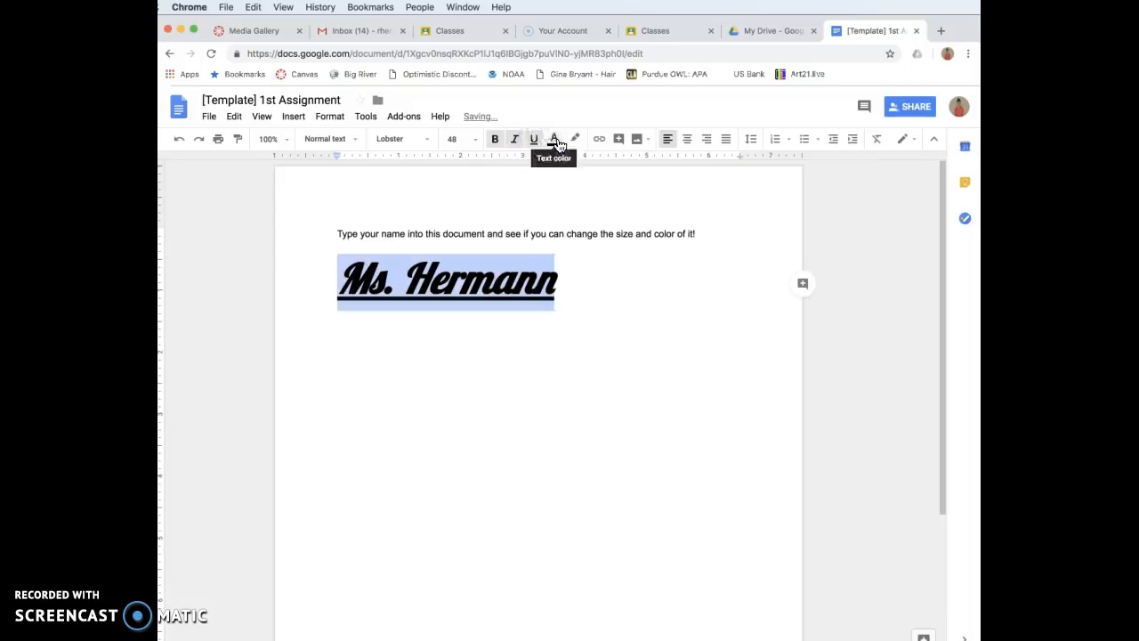
# Color the name's text dark blue and highlight it in dark orange.
pyautogui.click(555, 143)
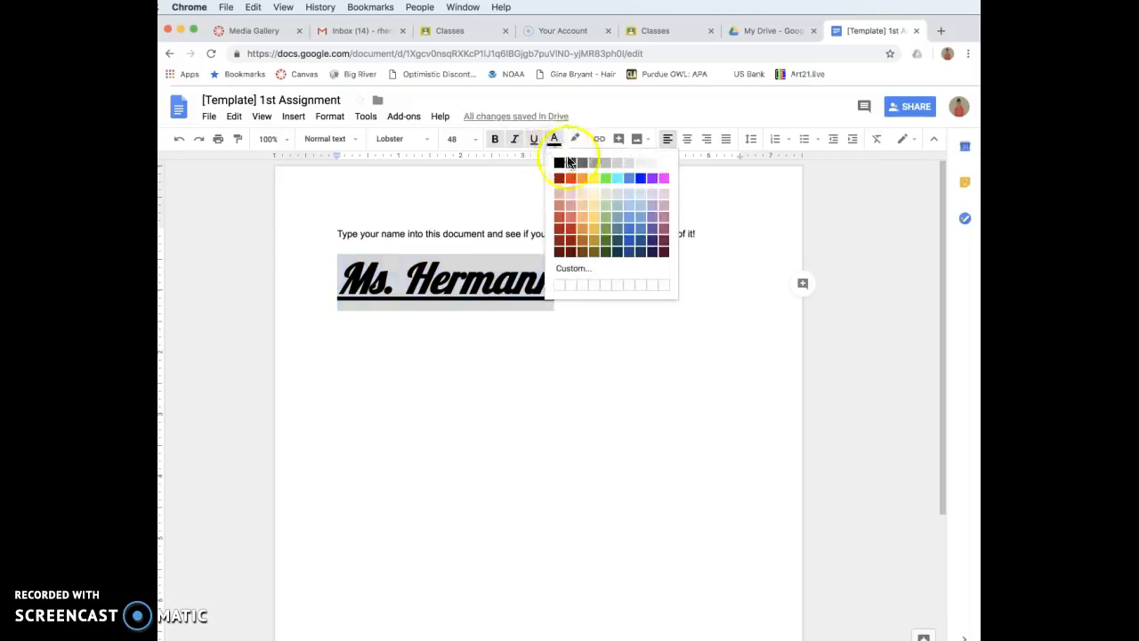
pyautogui.click(628, 246)
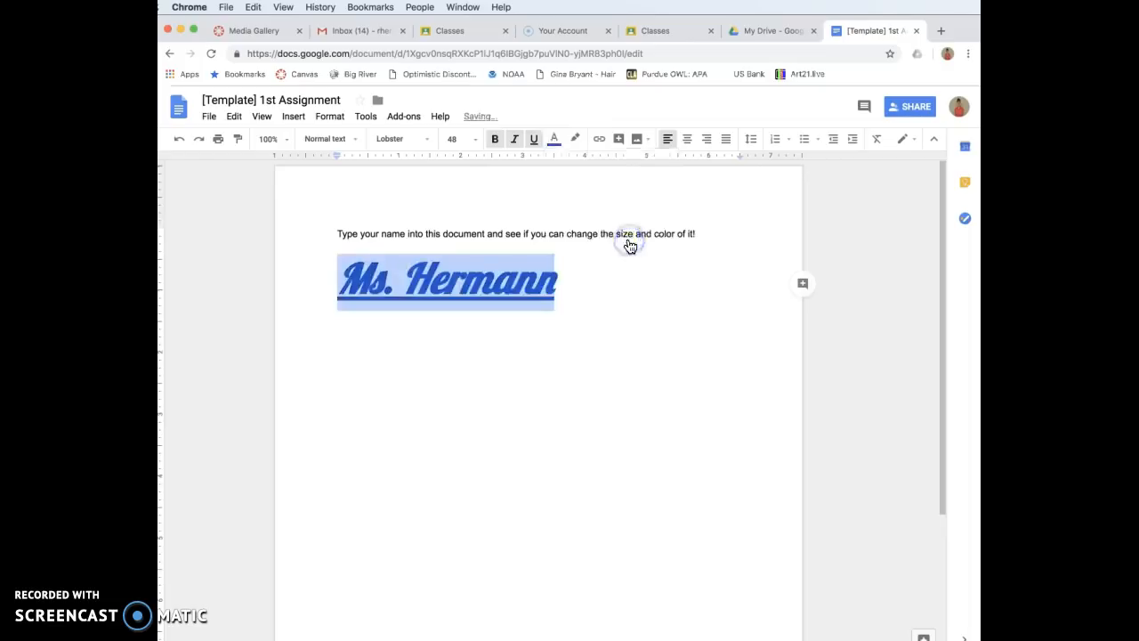
pyautogui.click(575, 142)
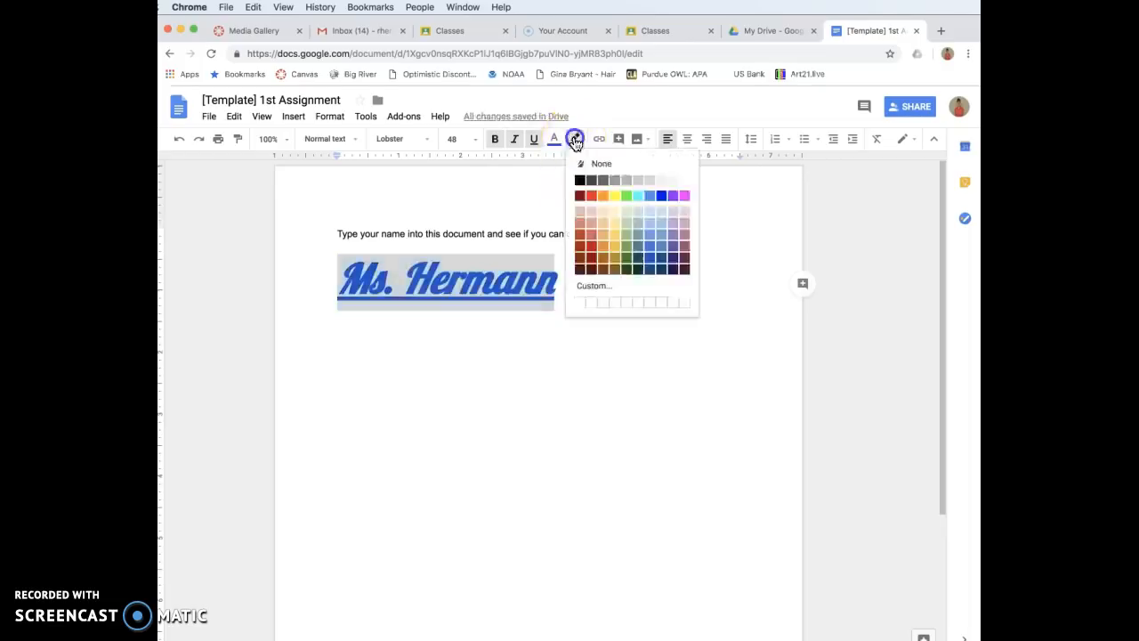
pyautogui.click(602, 257)
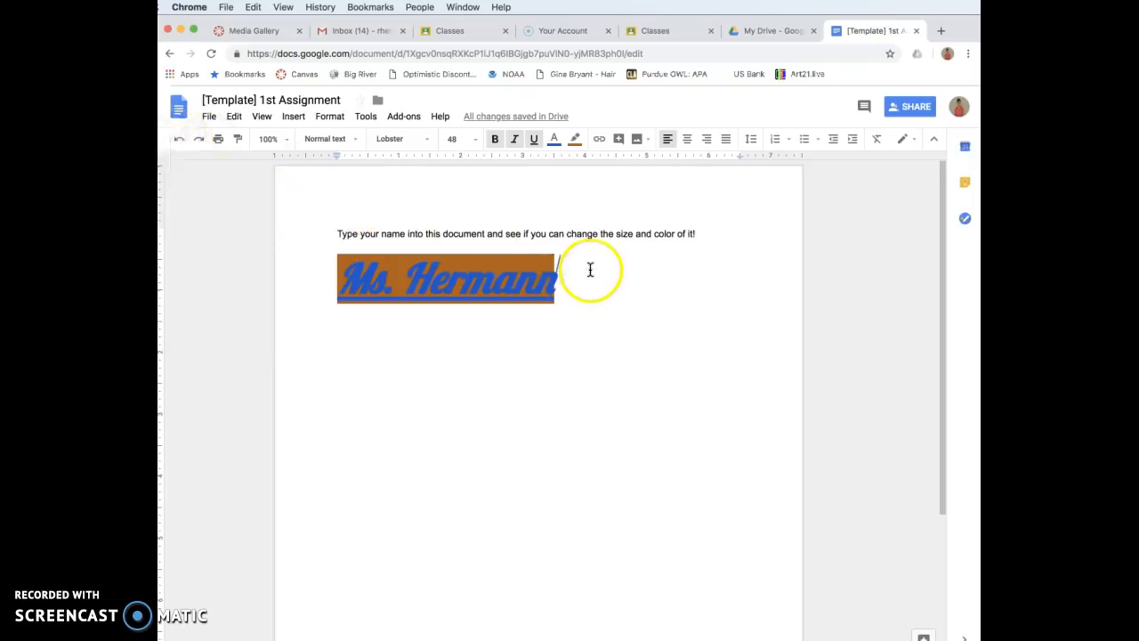
# Try adding the teacher's surname directly in front of the instruction sentence.
pyautogui.click(705, 236)
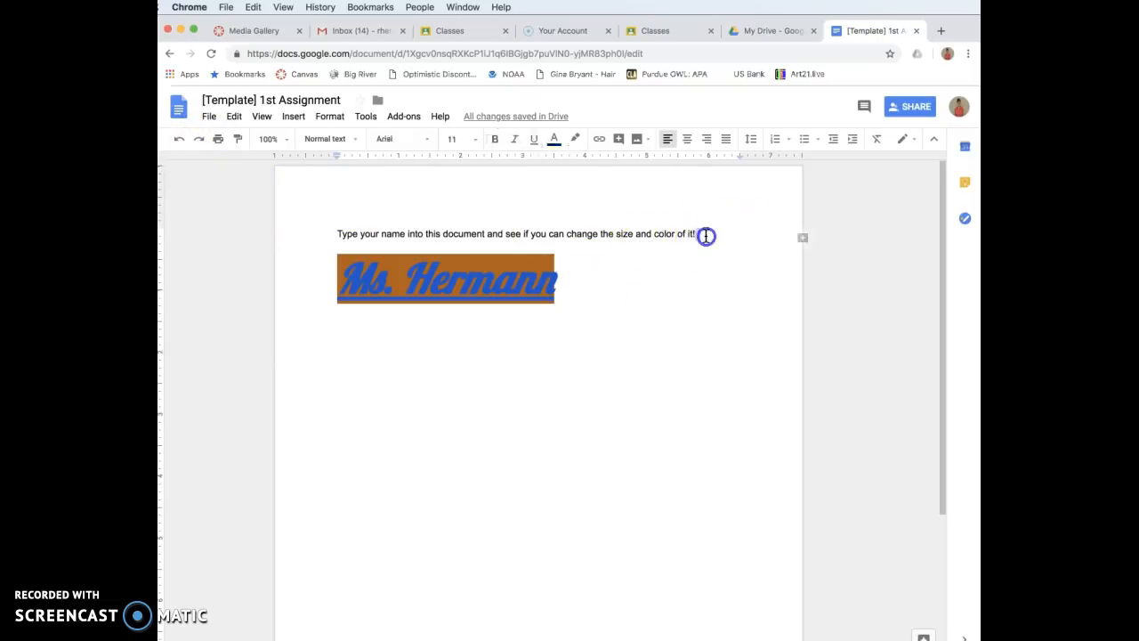
pyautogui.click(339, 234)
pyautogui.click(567, 327)
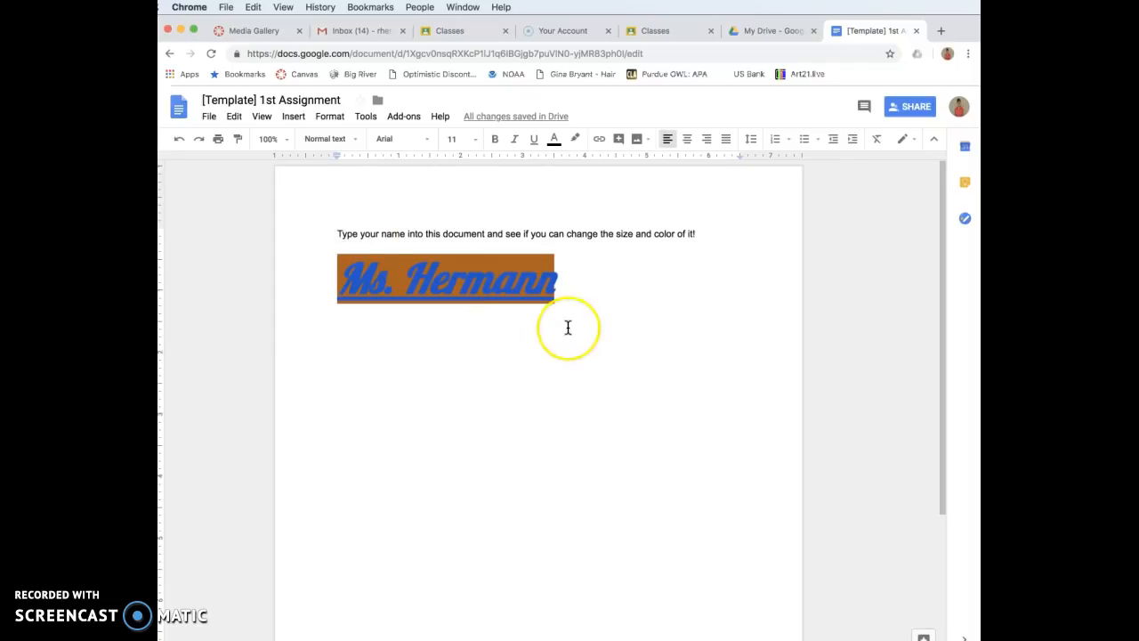
pyautogui.write('HErmann')
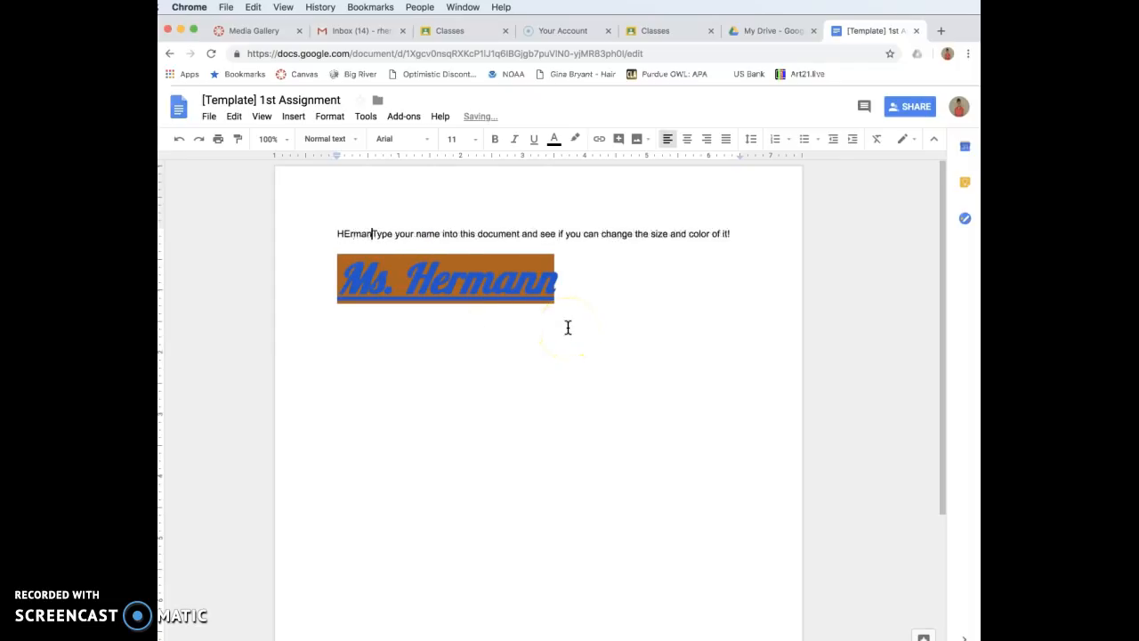
# Delete the whole first line, and undo both the deletion and the surname inserted before the instruction sentence.
pyautogui.moveTo(744, 234); pyautogui.dragTo(328, 222)
pyautogui.press('BackSpace')
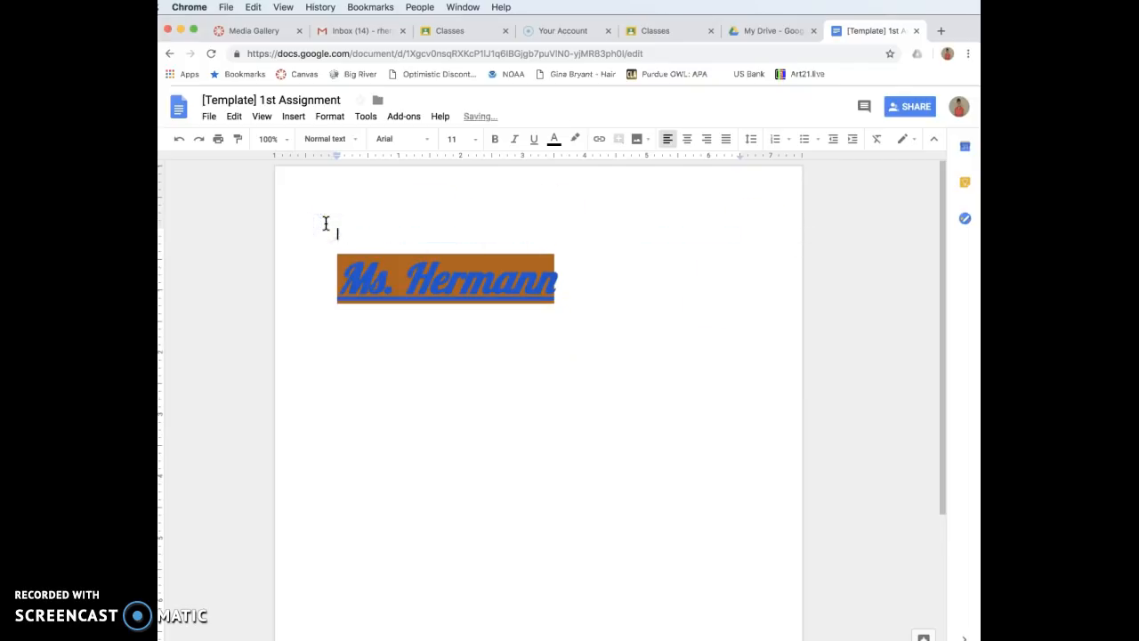
pyautogui.press('super+z')
pyautogui.press('super+z')
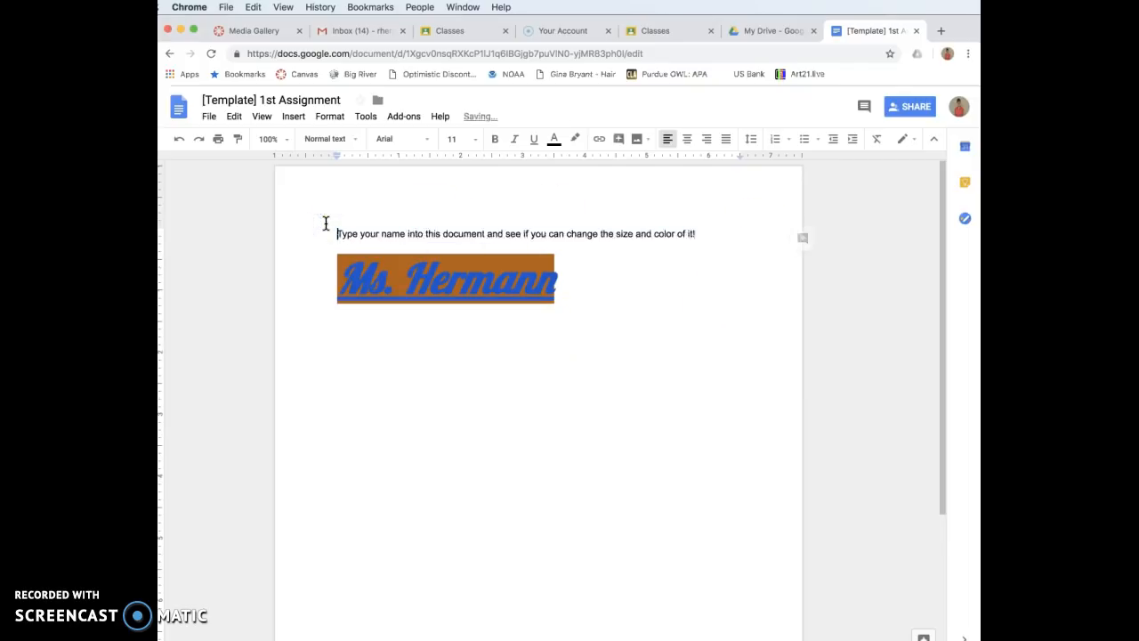
# Insert a blank line between the instruction sentence and the formatted name.
pyautogui.click(714, 234)
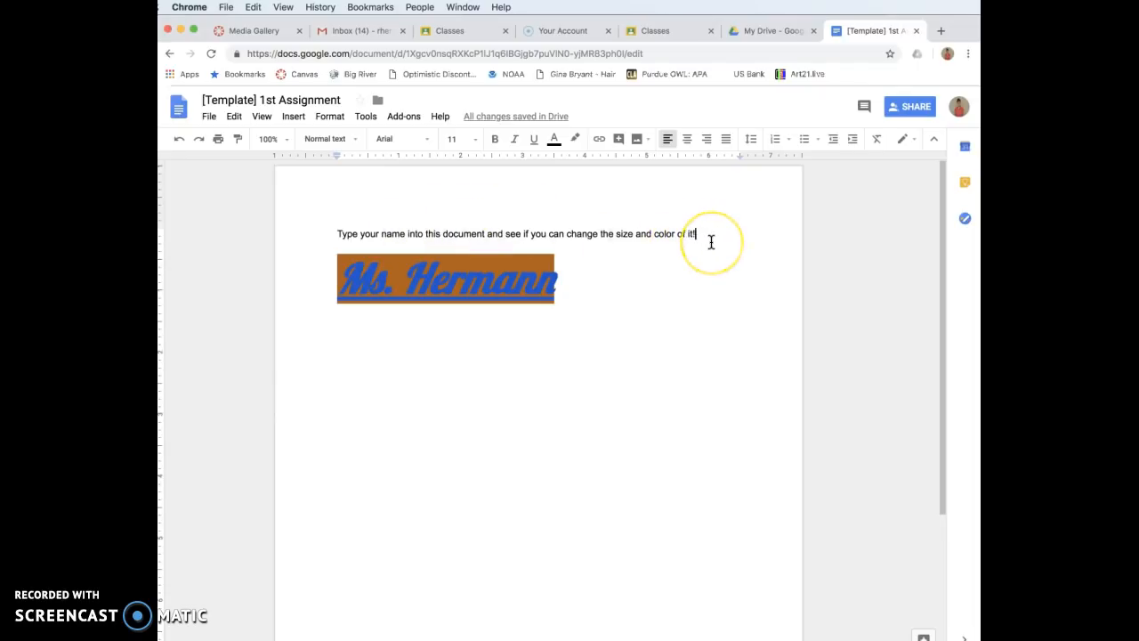
pyautogui.press('Return')
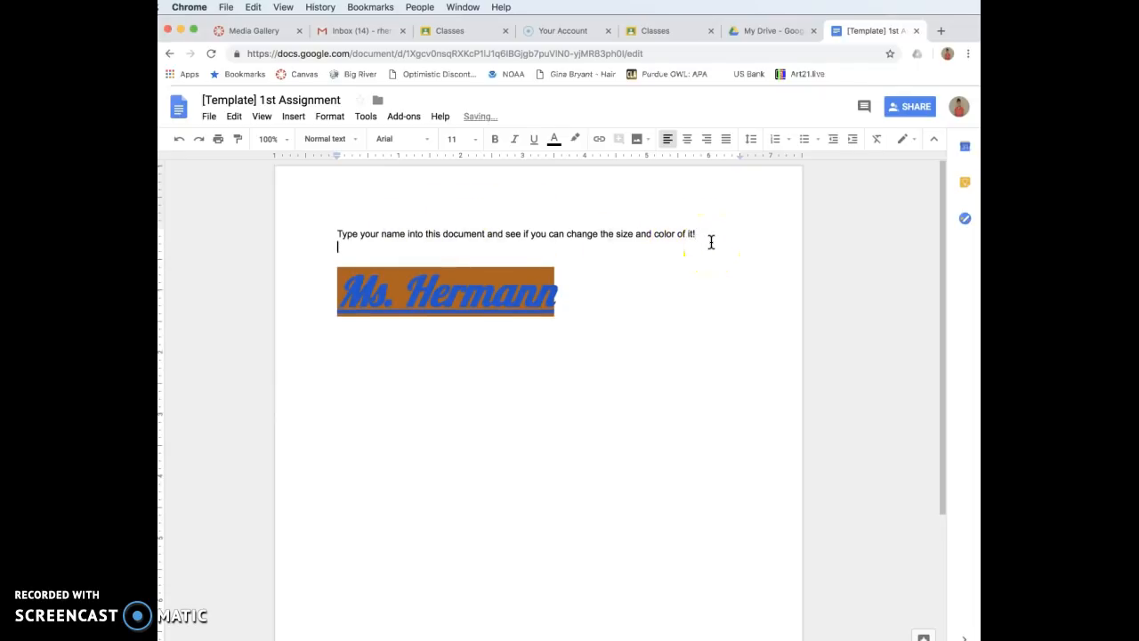
pyautogui.moveTo(329, 372); pyautogui.dragTo(341, 369)
pyautogui.click(496, 371)
# Enter the teacher's title and surname again below the formatted name, leaving a blank line between them.
pyautogui.click(578, 301)
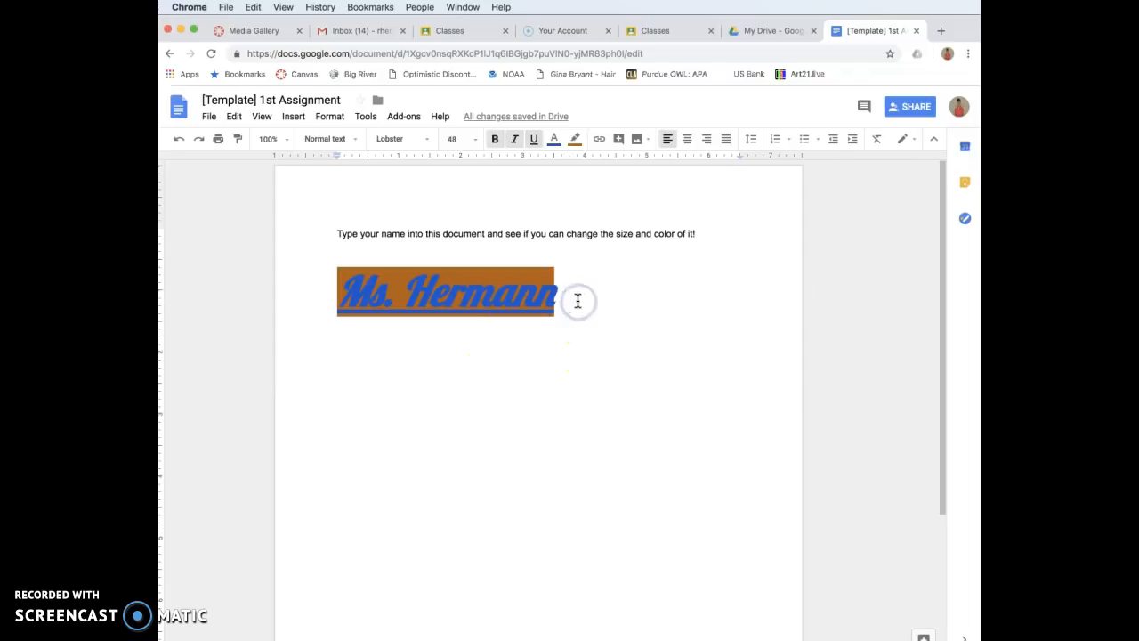
pyautogui.press('Return')
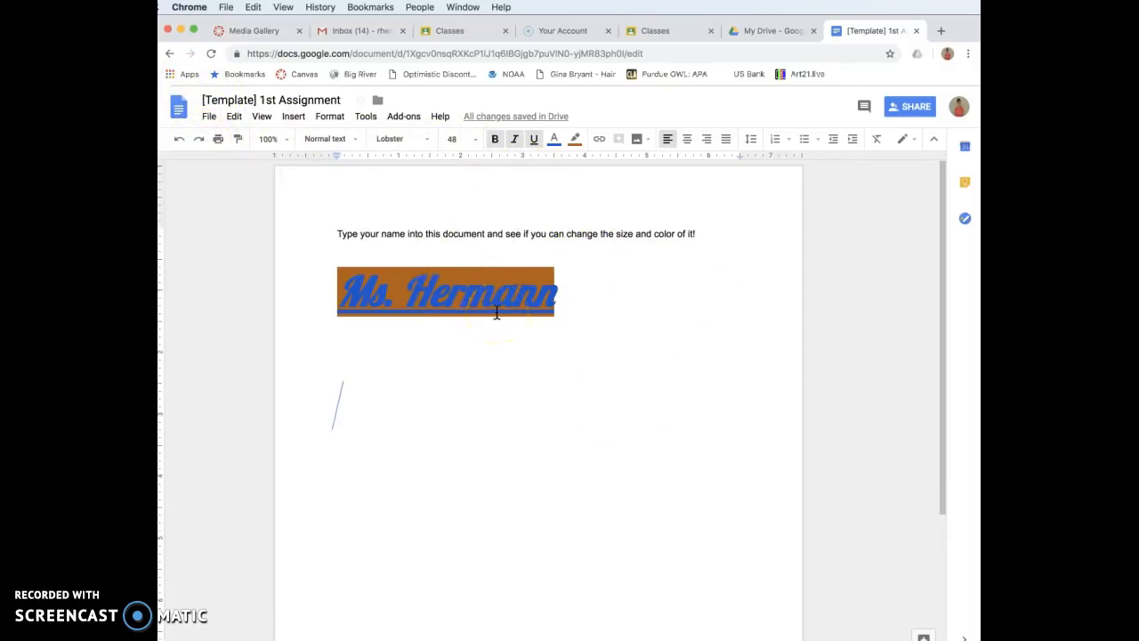
pyautogui.write('Ms. Herm')
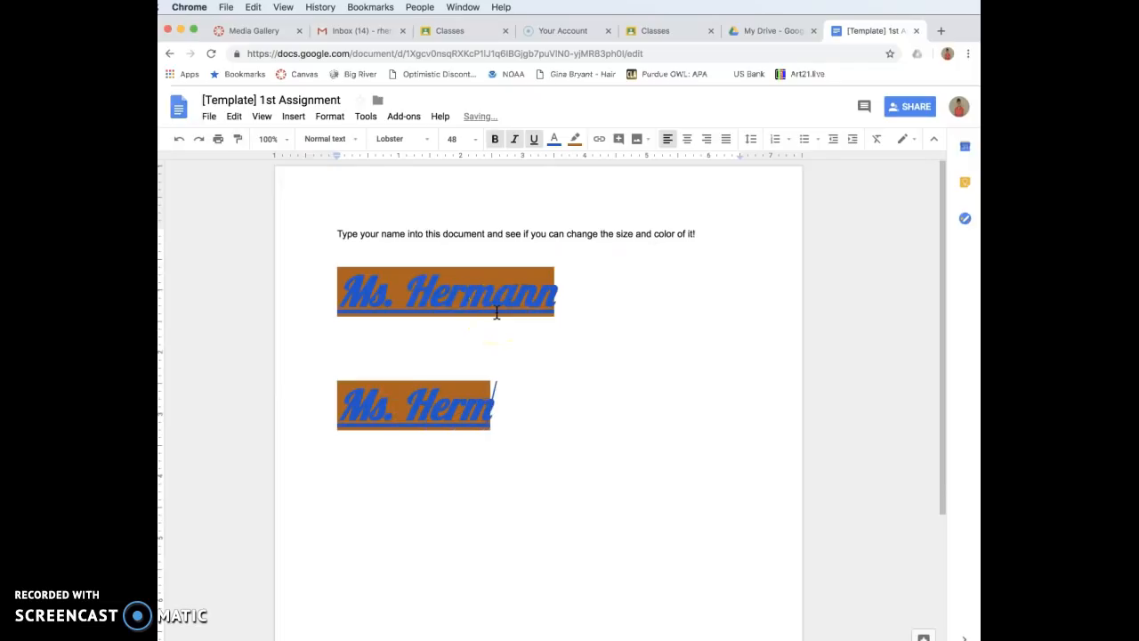
pyautogui.write('ann')
# Select the entire second name line.
pyautogui.moveTo(574, 400); pyautogui.dragTo(300, 403)
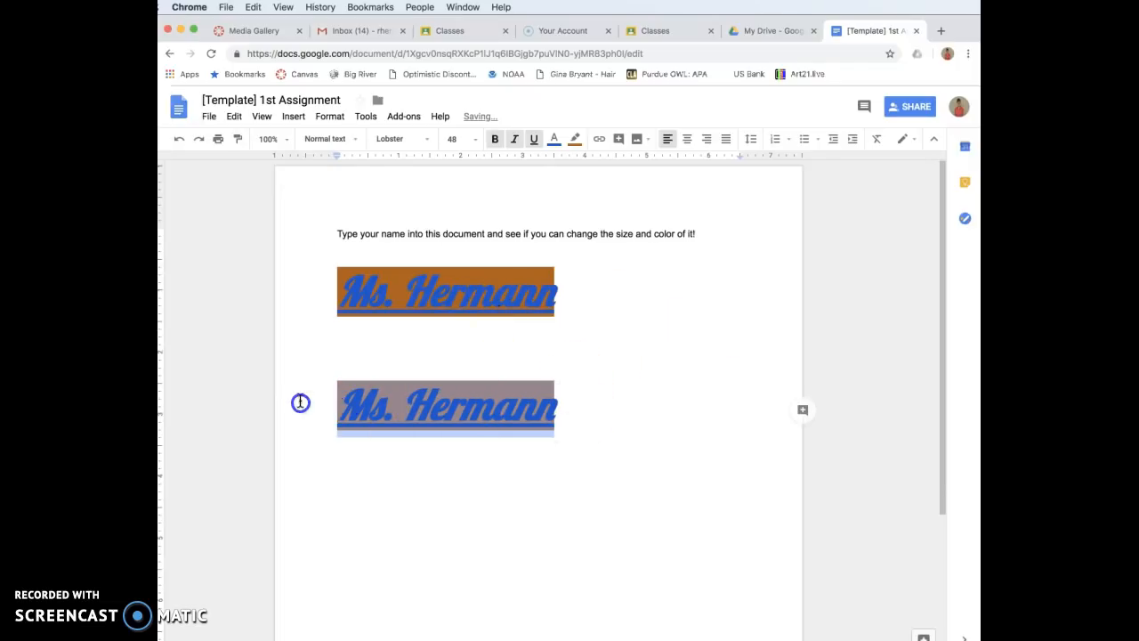